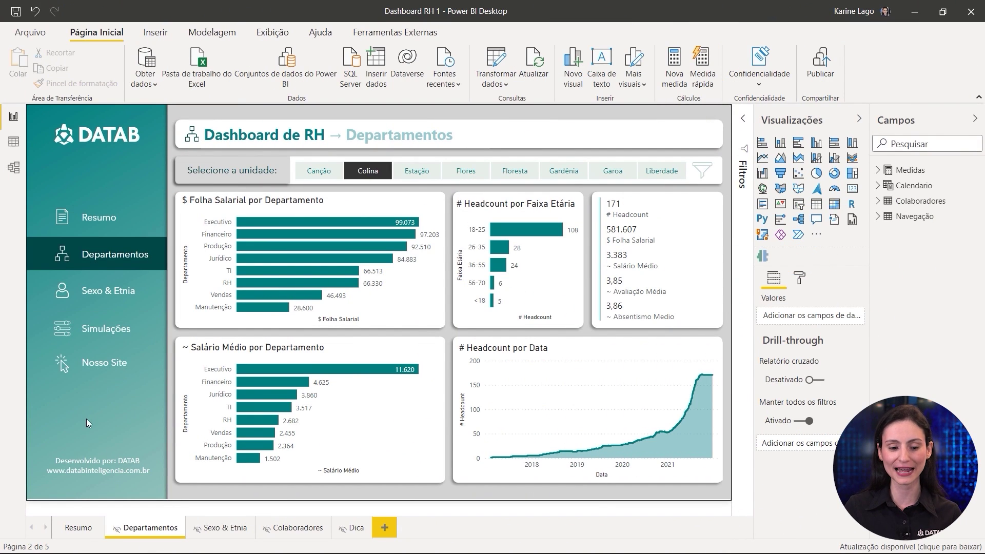
# Step: Try the side nav buttons, then in Dashboard RH 2 jump to Departamentos via Navegar para
pyautogui.keyDown('ctrl'); pyautogui.click(140, 226); pyautogui.keyUp('ctrl')
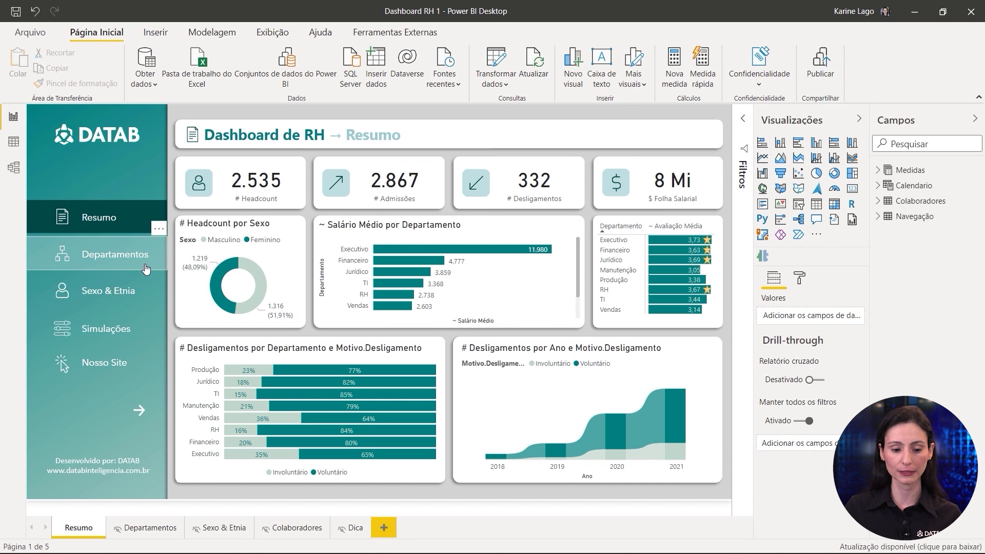
pyautogui.keyDown('ctrl'); pyautogui.click(146, 268); pyautogui.keyUp('ctrl')
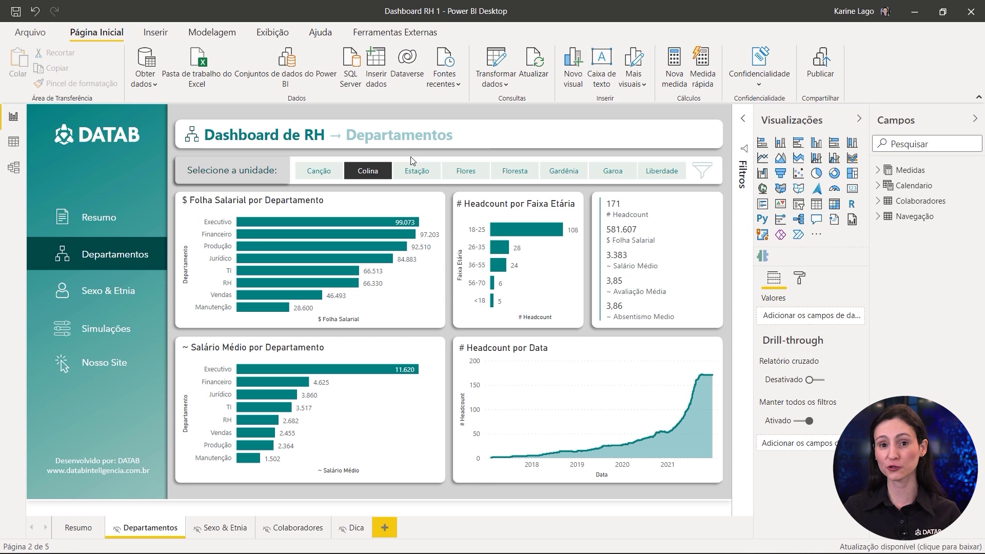
pyautogui.hotkey('alt', 'Tab')
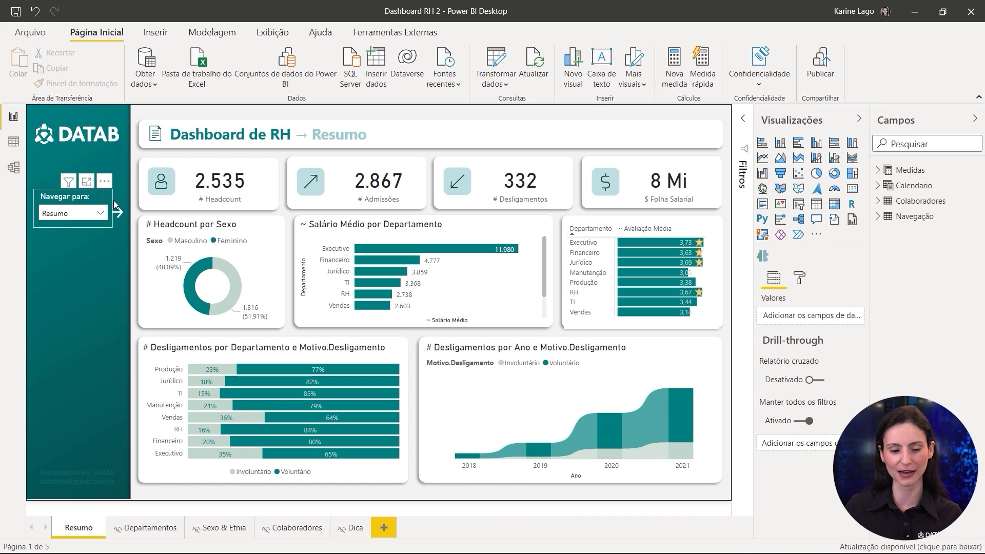
pyautogui.click(101, 215)
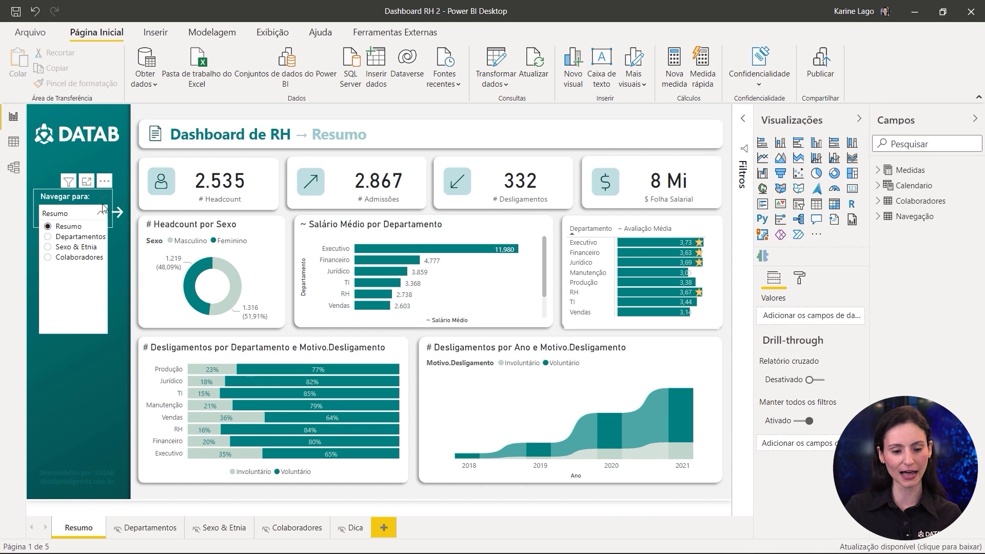
pyautogui.click(65, 237)
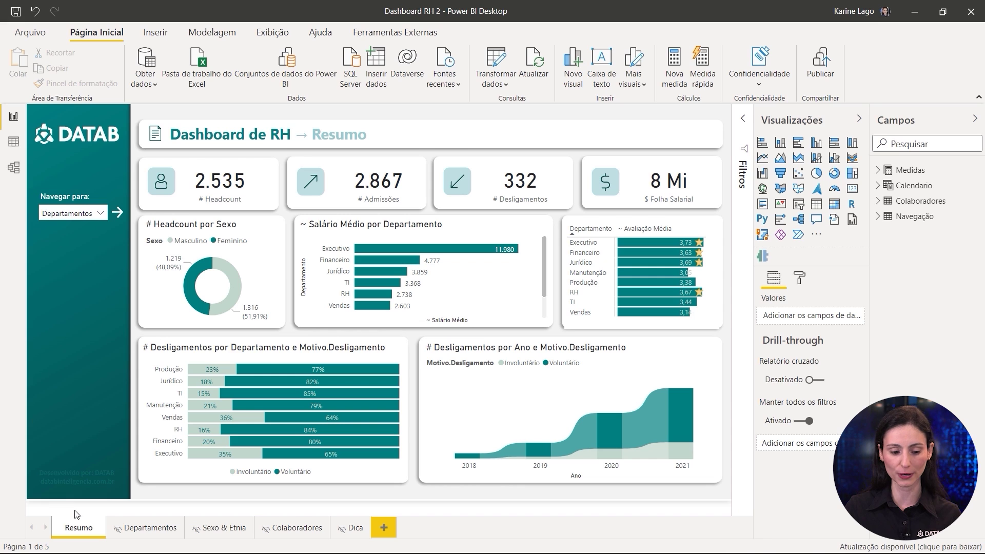
pyautogui.keyDown('ctrl'); pyautogui.click(118, 219); pyautogui.keyUp('ctrl')
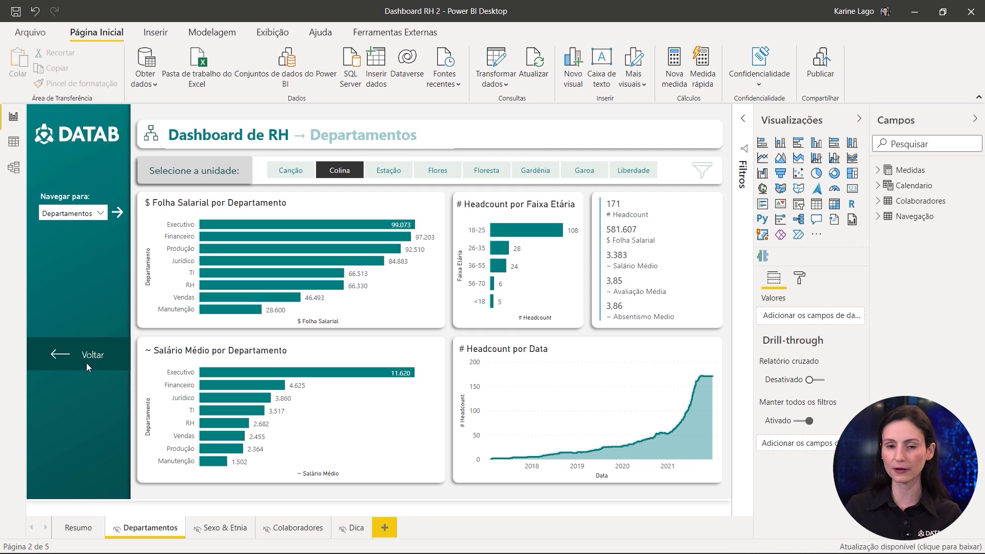
# Step: Use the Navegar para slicer and arrow button to jump back to Resumo
pyautogui.click(97, 215)
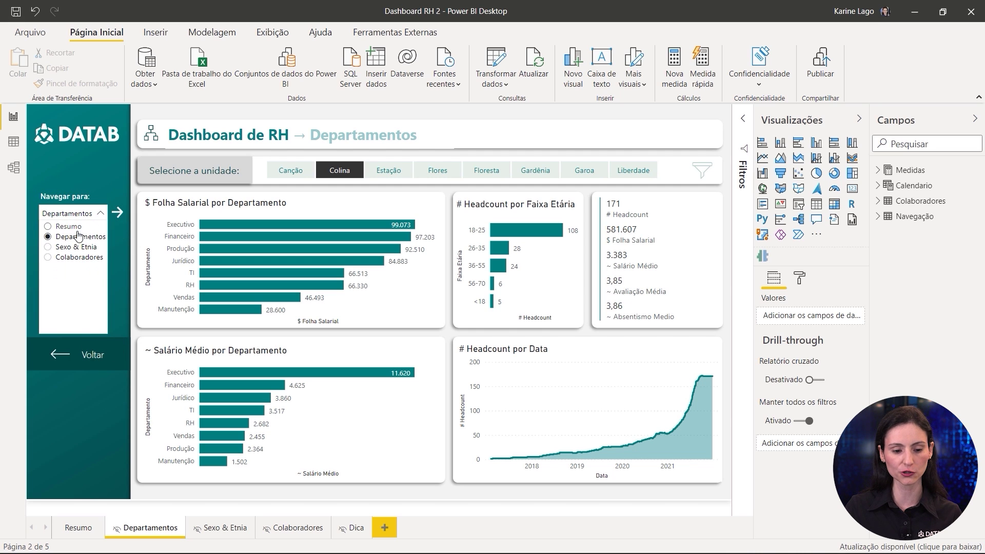
pyautogui.click(63, 228)
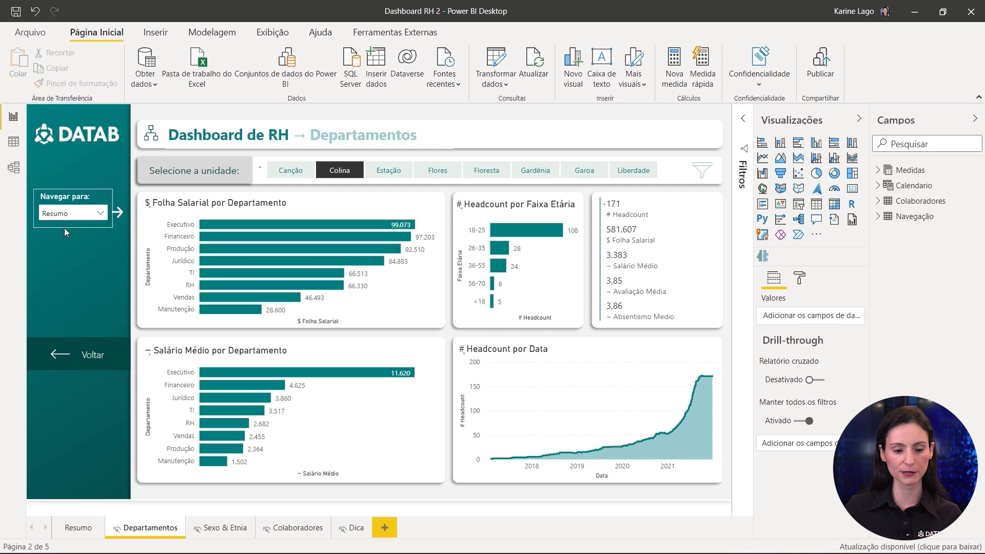
pyautogui.keyDown('ctrl'); pyautogui.click(118, 213); pyautogui.keyUp('ctrl')
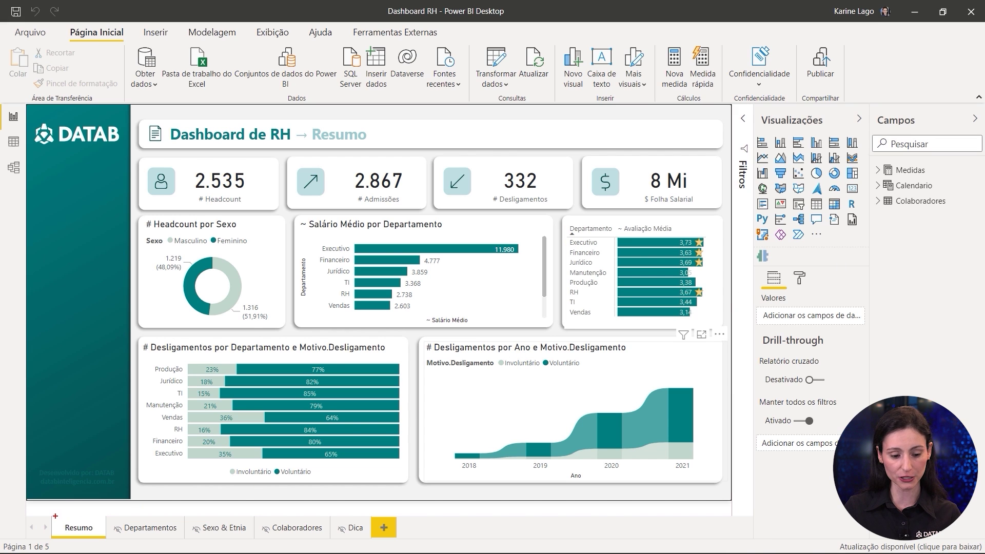
# Step: View the Dica tooltip page, then return to the Resumo page
pyautogui.moveTo(63, 514)
pyautogui.mouseDown()
pyautogui.moveTo(121, 538)
pyautogui.moveTo(331, 538)
pyautogui.moveTo(372, 483)
pyautogui.mouseUp()
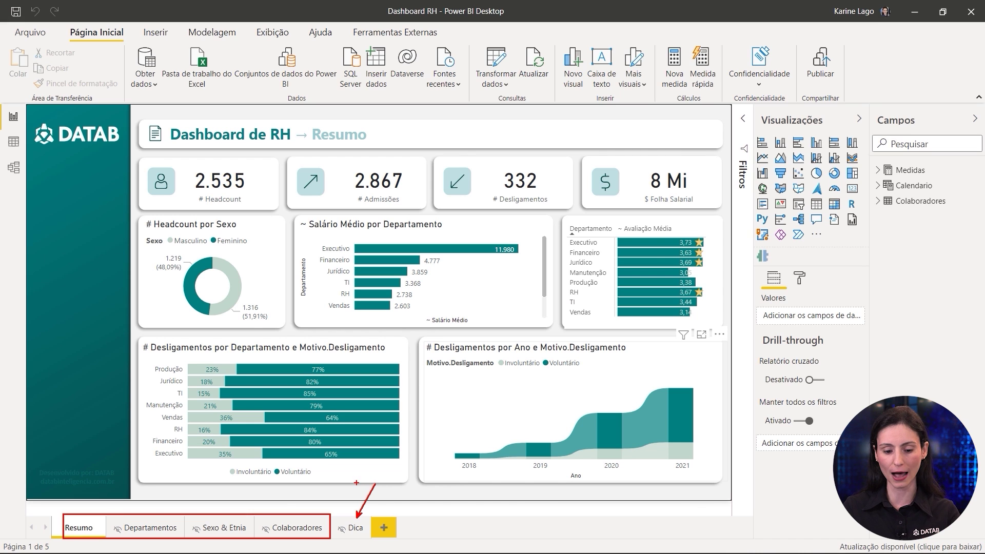
pyautogui.press('Escape')
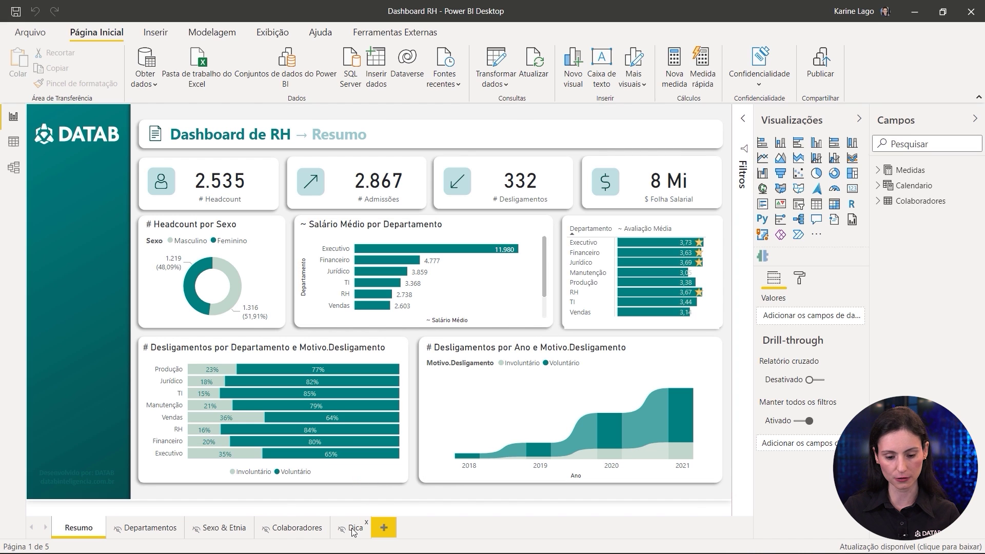
pyautogui.click(354, 529)
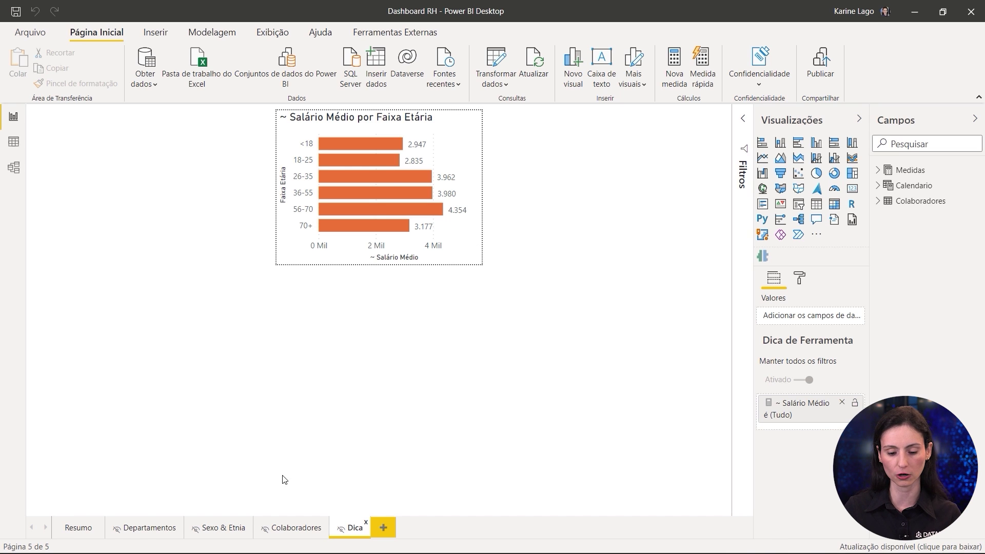
pyautogui.click(71, 527)
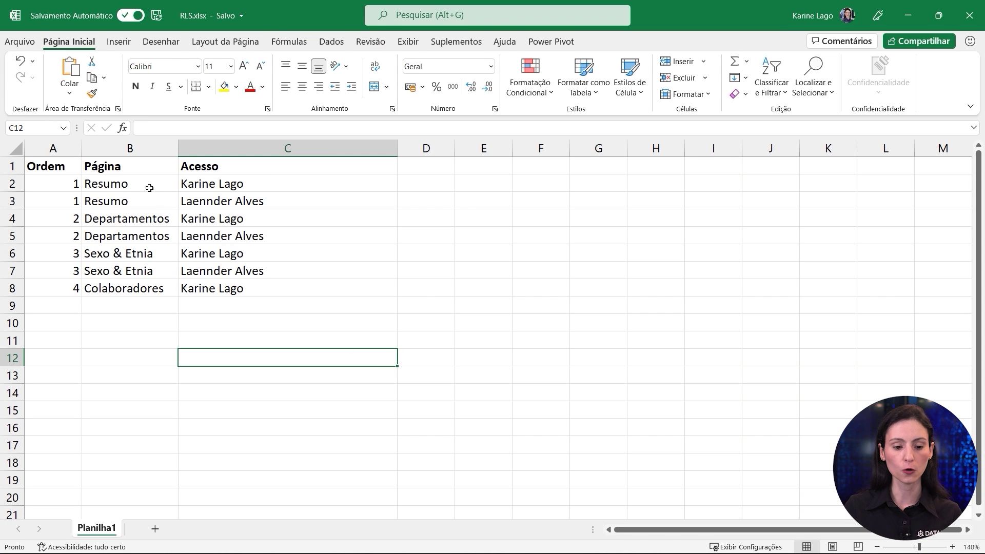
# Step: Select the page-access table A1:C8 in RLS.xlsx, copy it, and switch back to Power BI
pyautogui.moveTo(145, 183); pyautogui.dragTo(137, 287)
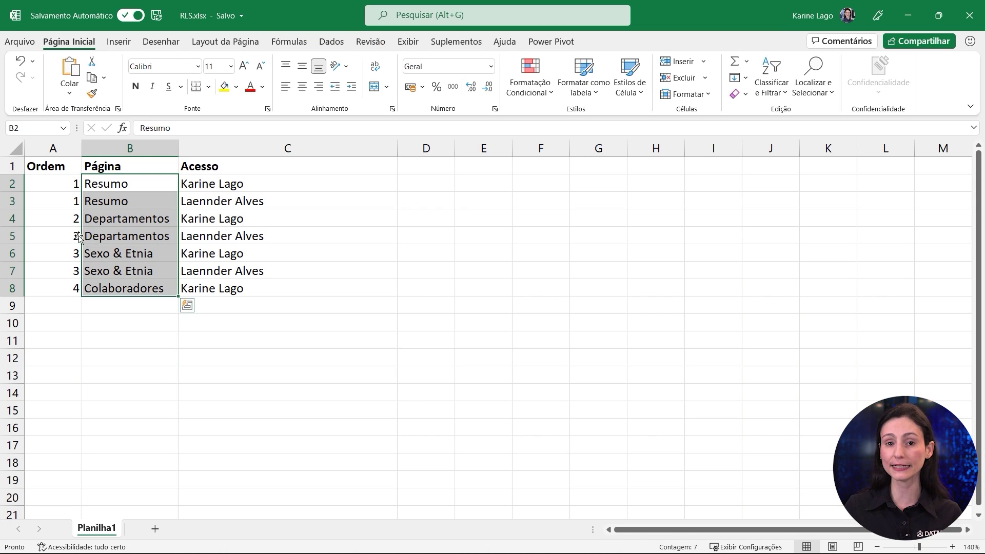
pyautogui.moveTo(66, 184); pyautogui.dragTo(68, 237)
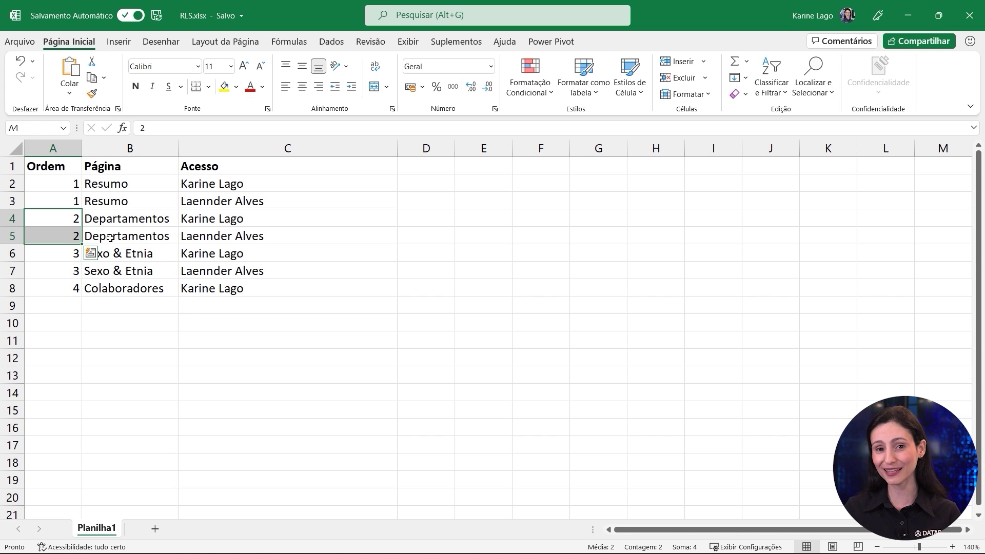
pyautogui.moveTo(216, 167); pyautogui.dragTo(227, 297)
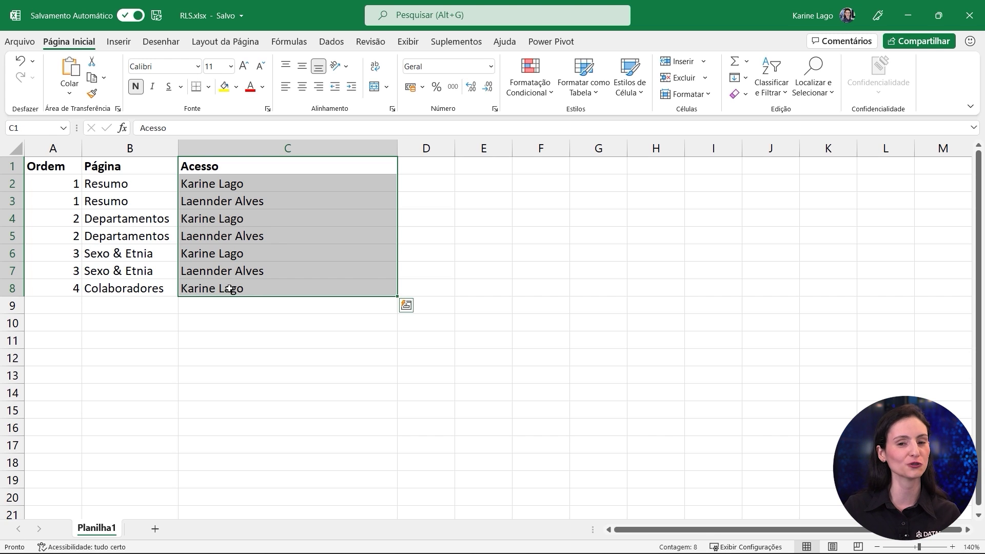
pyautogui.click(169, 288)
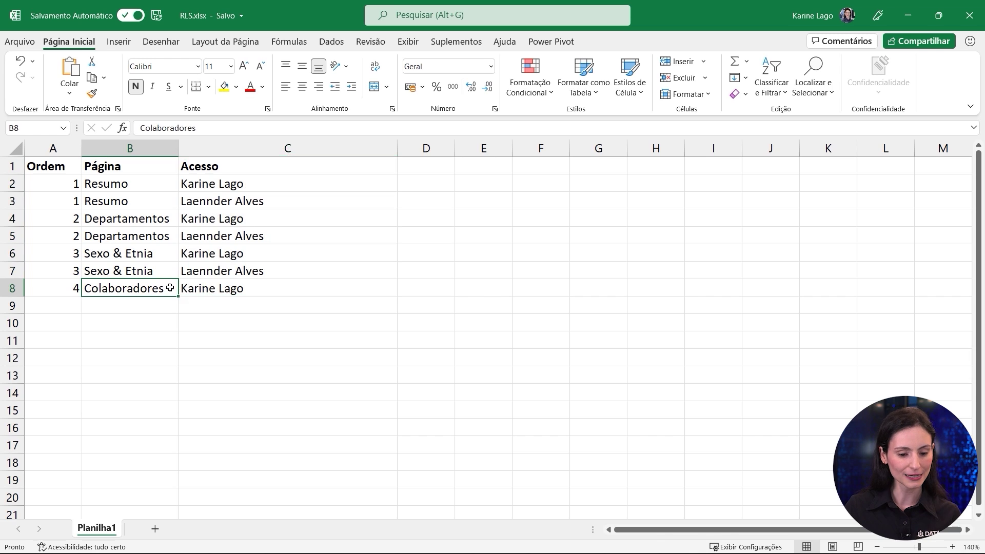
pyautogui.moveTo(170, 288); pyautogui.dragTo(185, 288)
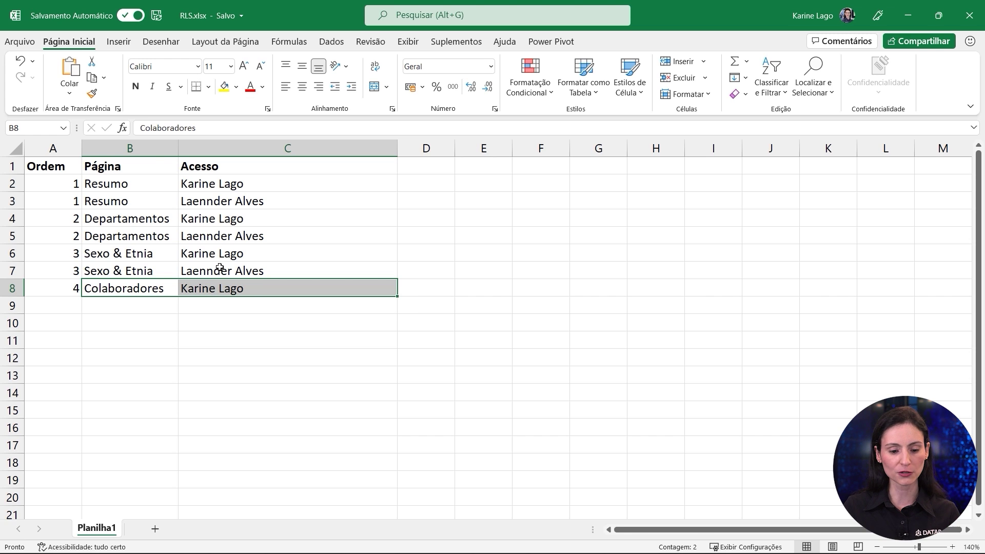
pyautogui.moveTo(219, 268); pyautogui.dragTo(235, 184)
pyautogui.click(141, 181)
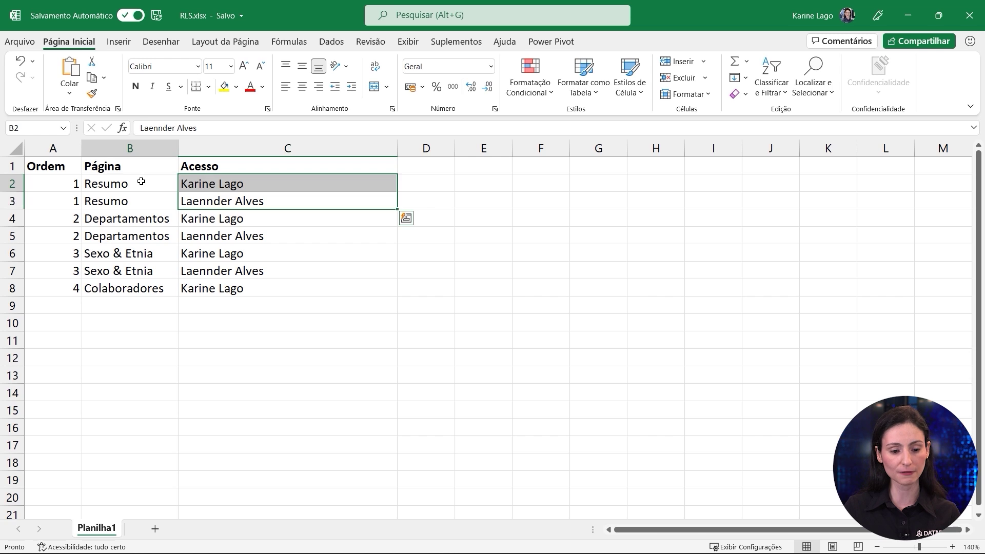
pyautogui.moveTo(141, 182); pyautogui.dragTo(131, 269)
pyautogui.click(127, 285)
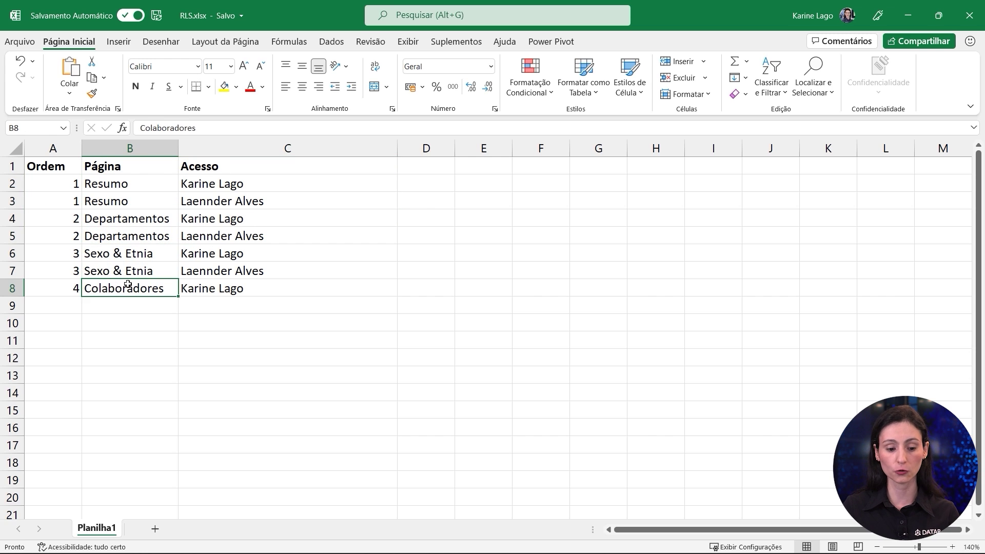
pyautogui.moveTo(209, 288); pyautogui.dragTo(49, 165)
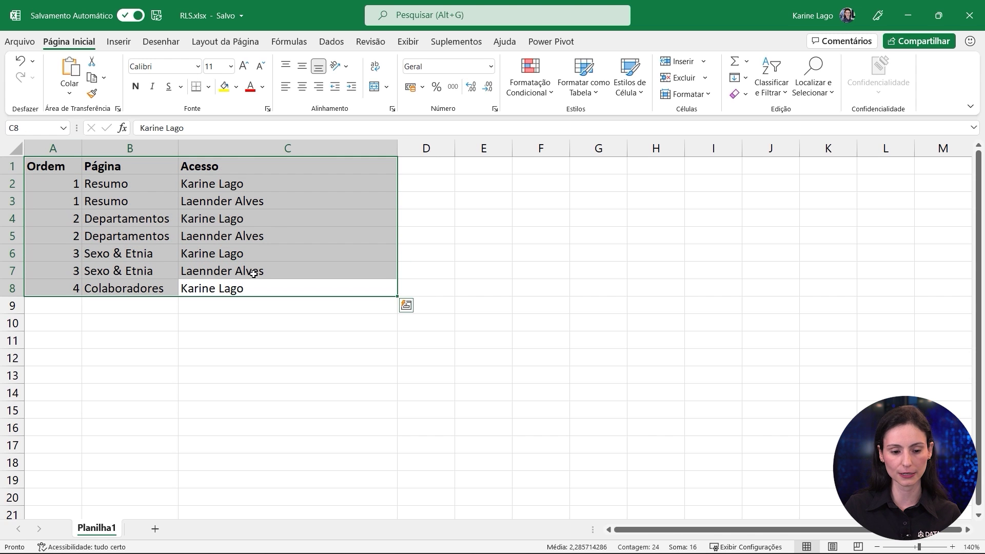
pyautogui.hotkey('ctrl', 'c')
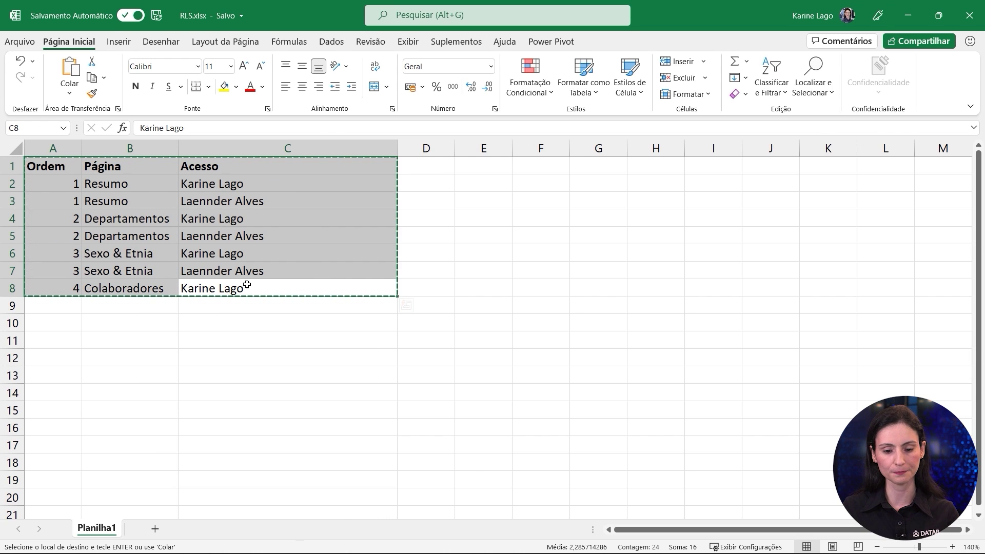
pyautogui.hotkey('alt', 'Tab')
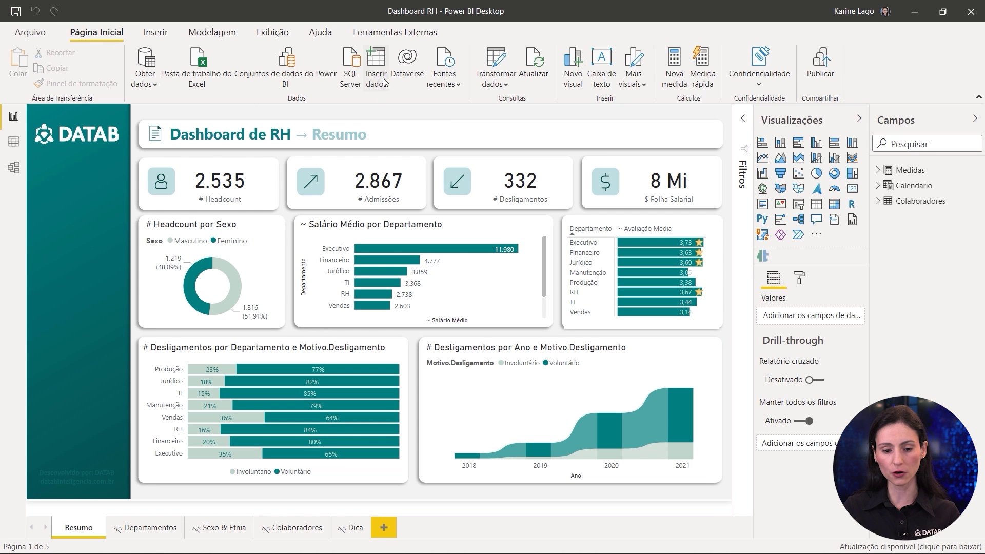
# Step: Paste the copied rows into a new Enter data table named Navegação and load it
pyautogui.click(378, 65)
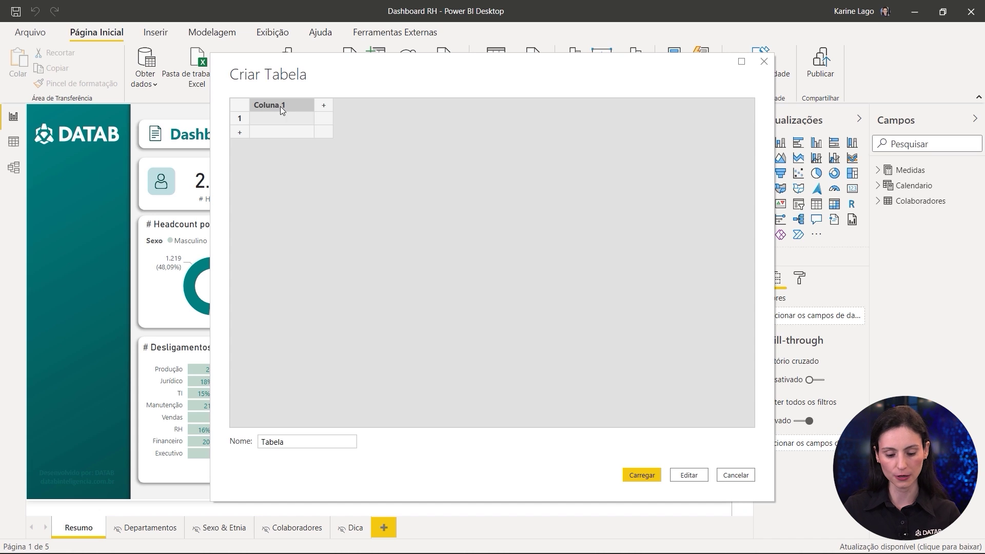
pyautogui.hotkey('ctrl', 'v')
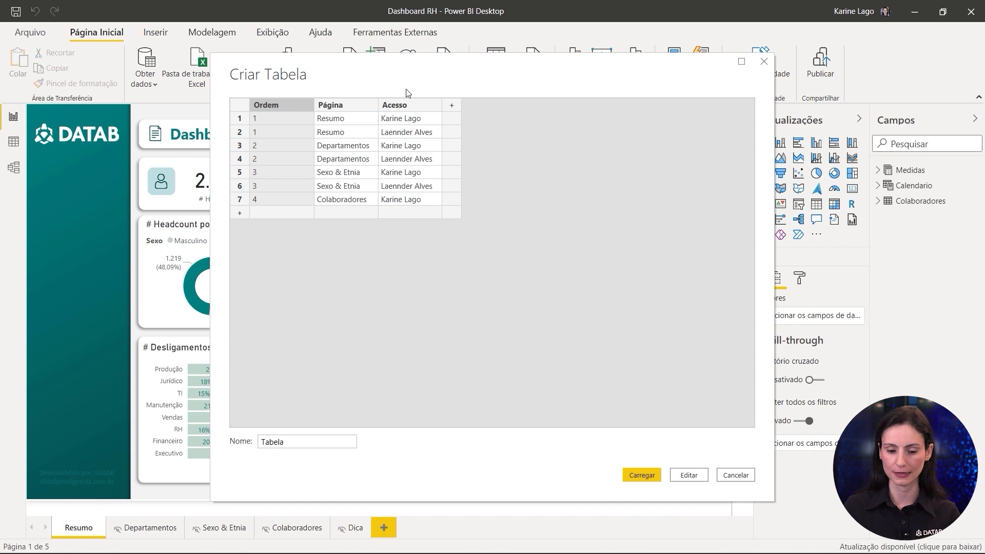
pyautogui.moveTo(296, 447); pyautogui.dragTo(249, 447)
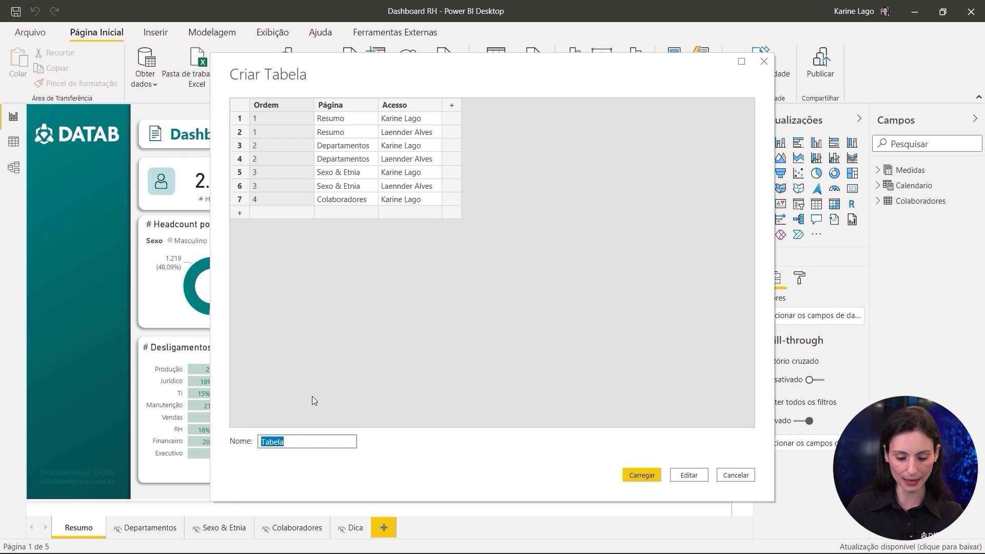
pyautogui.write('Navegação')
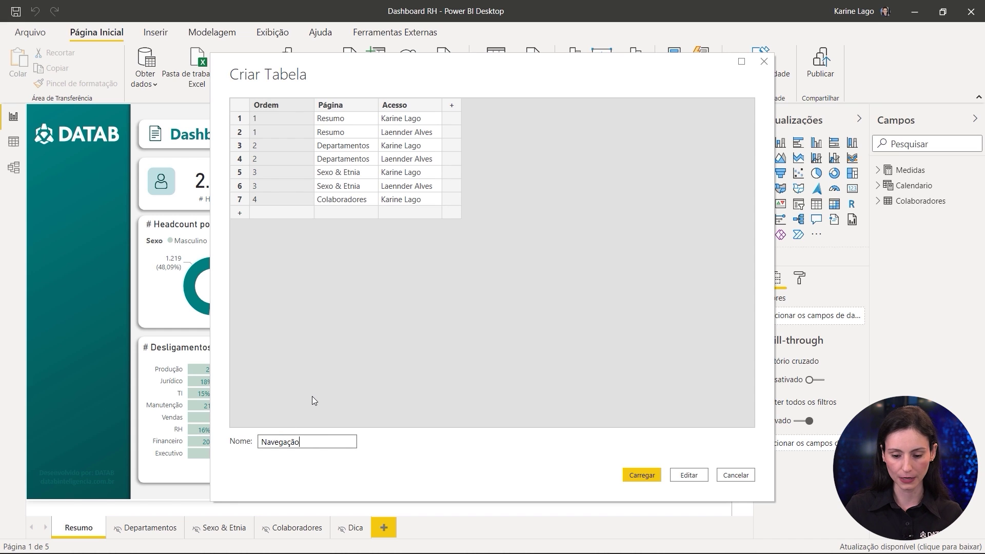
pyautogui.click(630, 481)
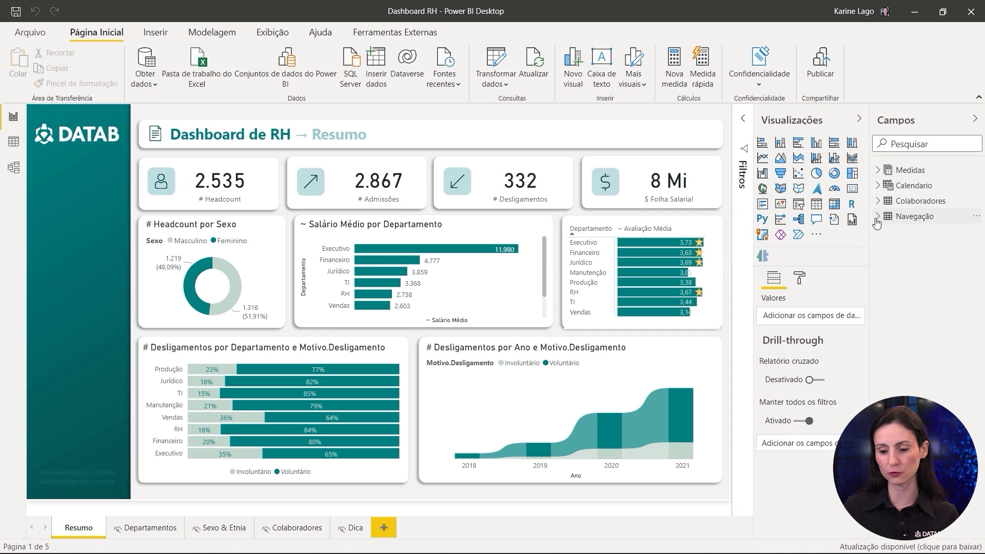
# Step: Add a slicer on Navegação's Página field and fit it into the teal side panel
pyautogui.click(879, 217)
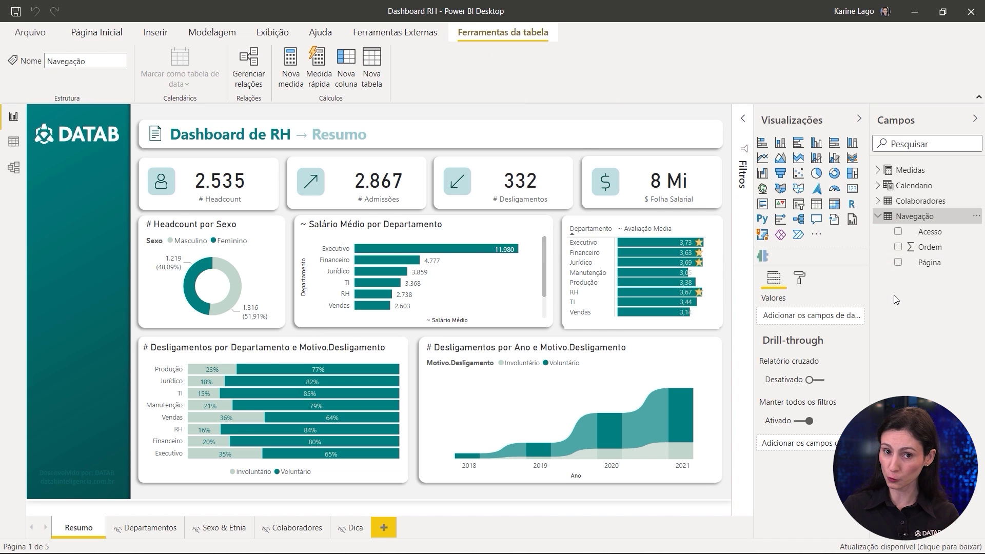
pyautogui.click(799, 205)
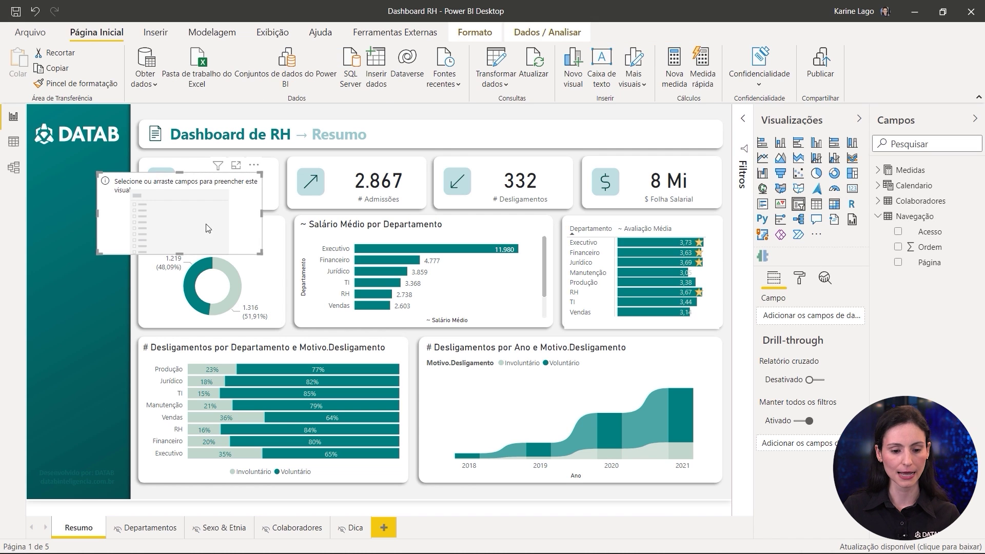
pyautogui.moveTo(203, 216); pyautogui.dragTo(676, 301)
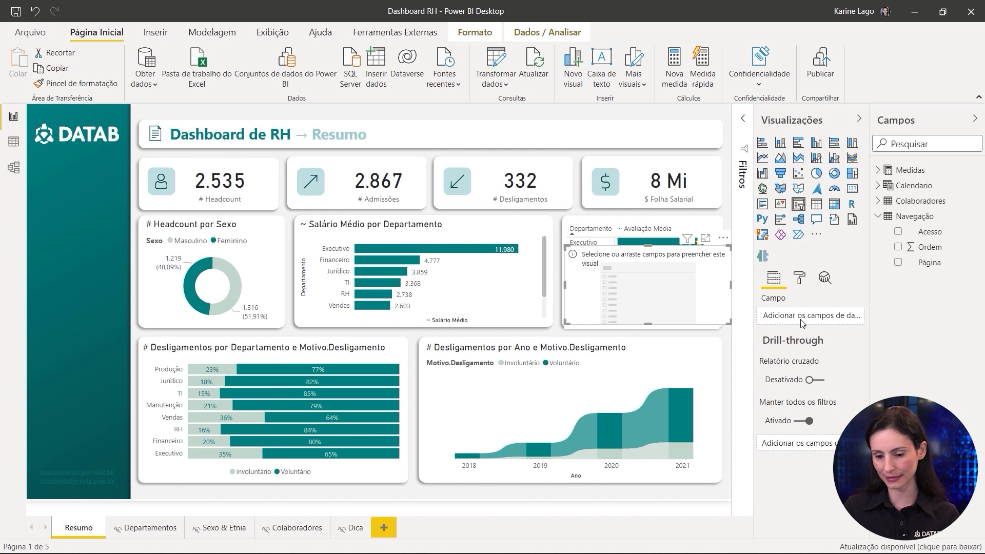
pyautogui.moveTo(941, 263); pyautogui.dragTo(805, 318)
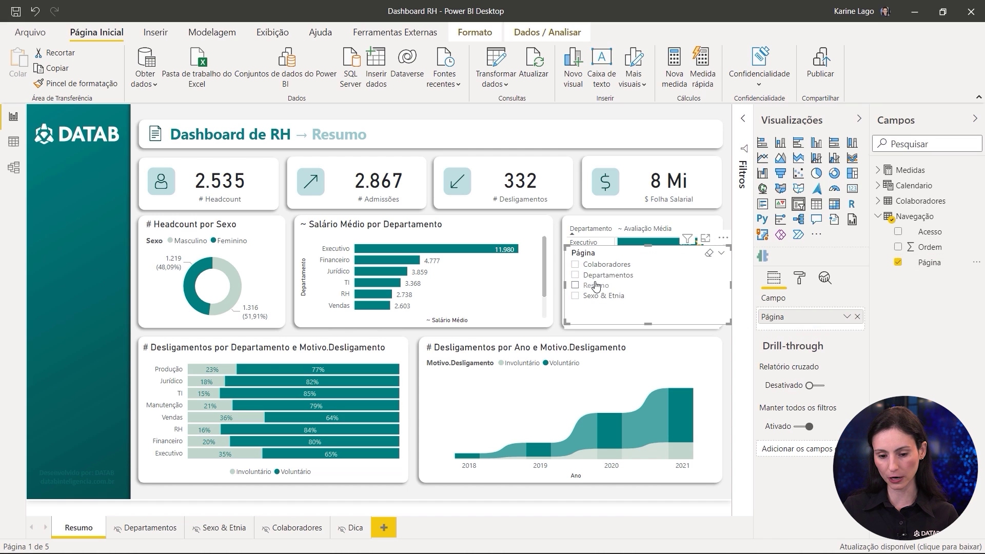
pyautogui.moveTo(678, 294); pyautogui.dragTo(181, 227)
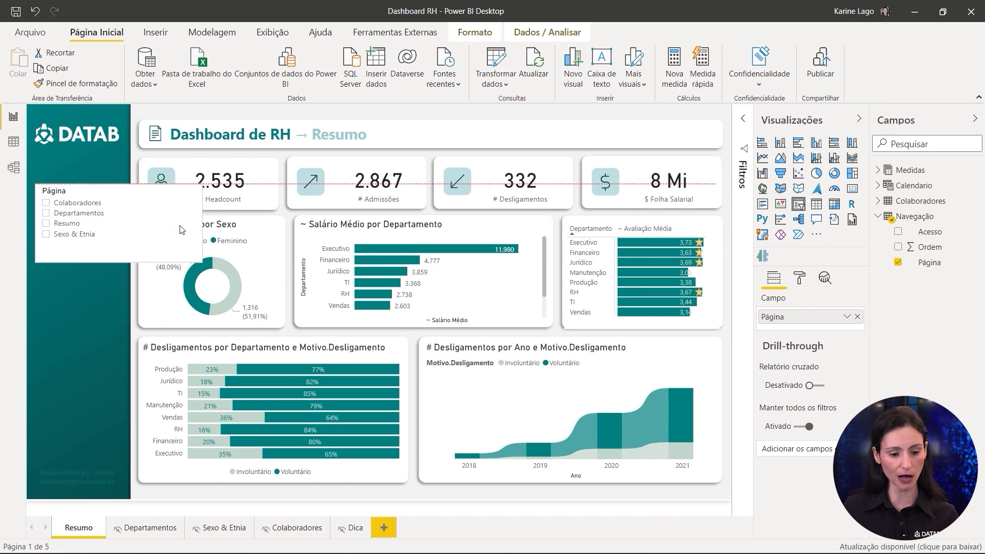
pyautogui.moveTo(200, 262); pyautogui.dragTo(125, 245)
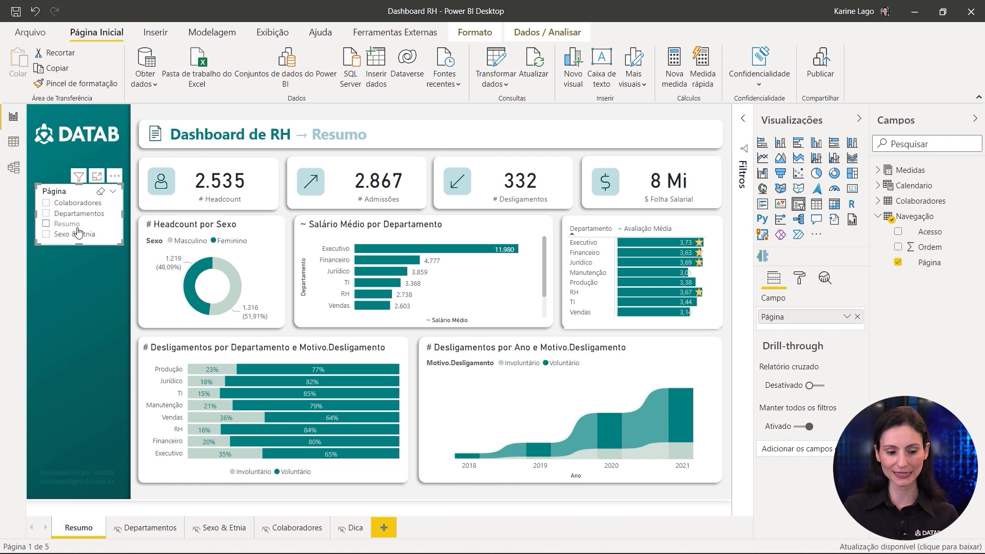
# Step: Switch the Página slicer style from Lista to Suspenso and make it shorter
pyautogui.click(113, 193)
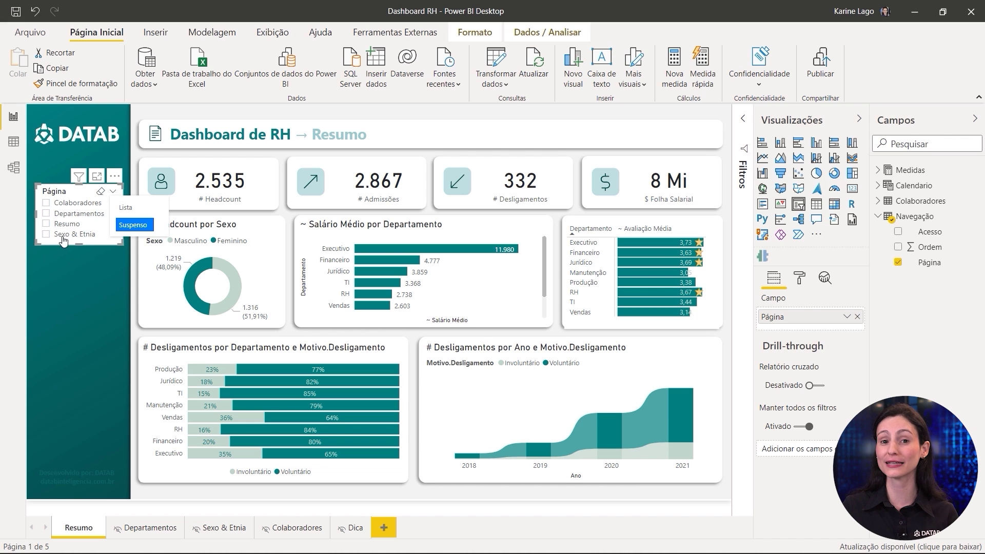
pyautogui.click(129, 224)
pyautogui.click(111, 209)
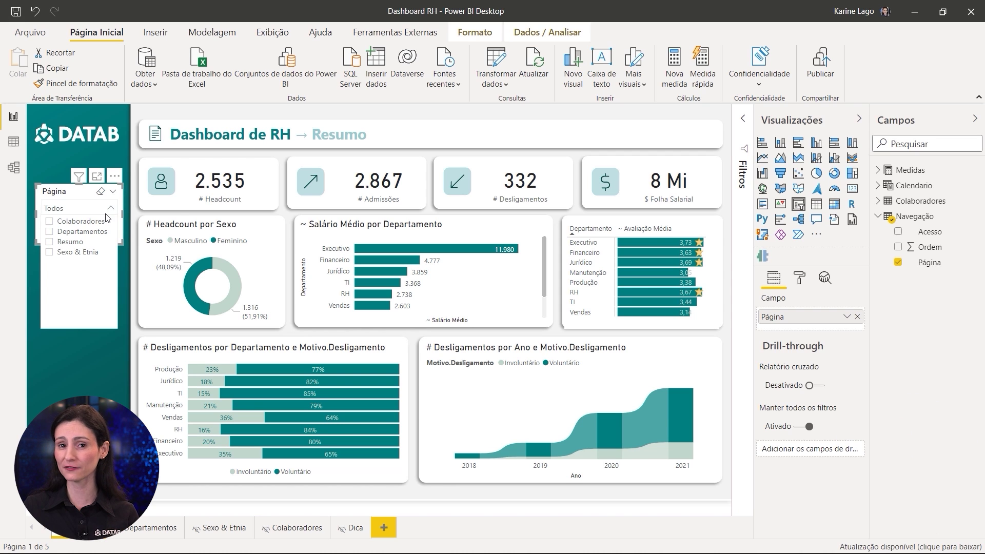
pyautogui.click(113, 211)
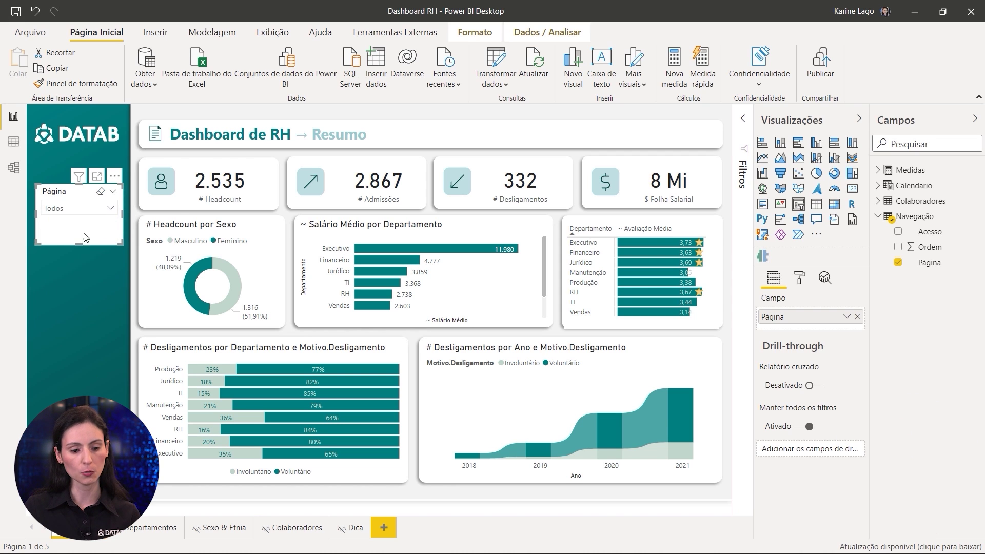
pyautogui.moveTo(77, 245); pyautogui.dragTo(87, 228)
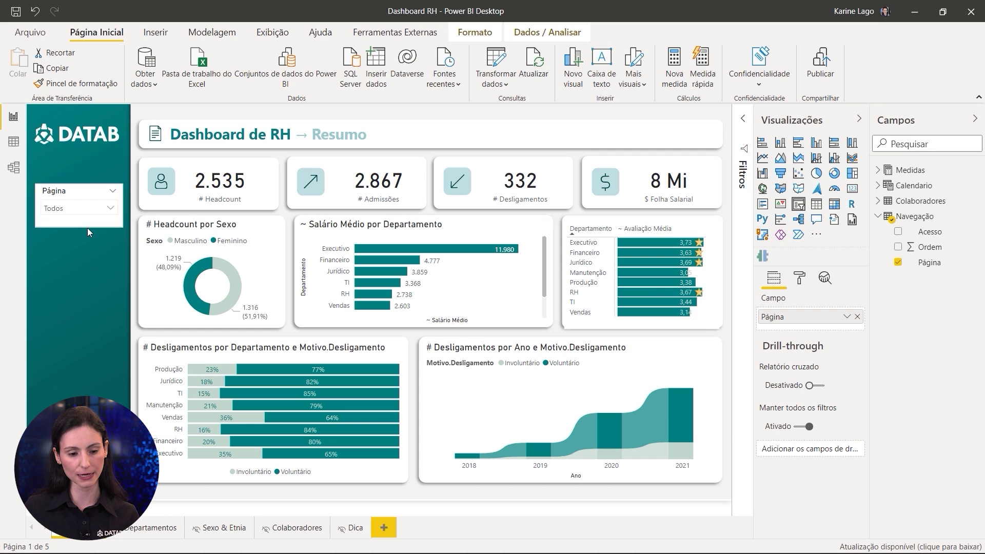
pyautogui.click(47, 290)
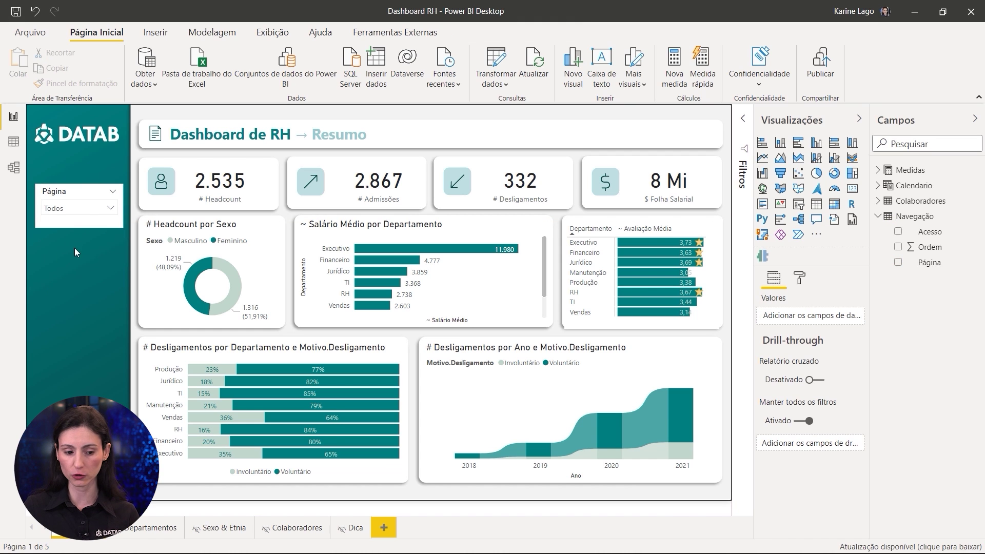
# Step: Turn off the slicer's Tela de fundo and set its items background to white
pyautogui.click(58, 196)
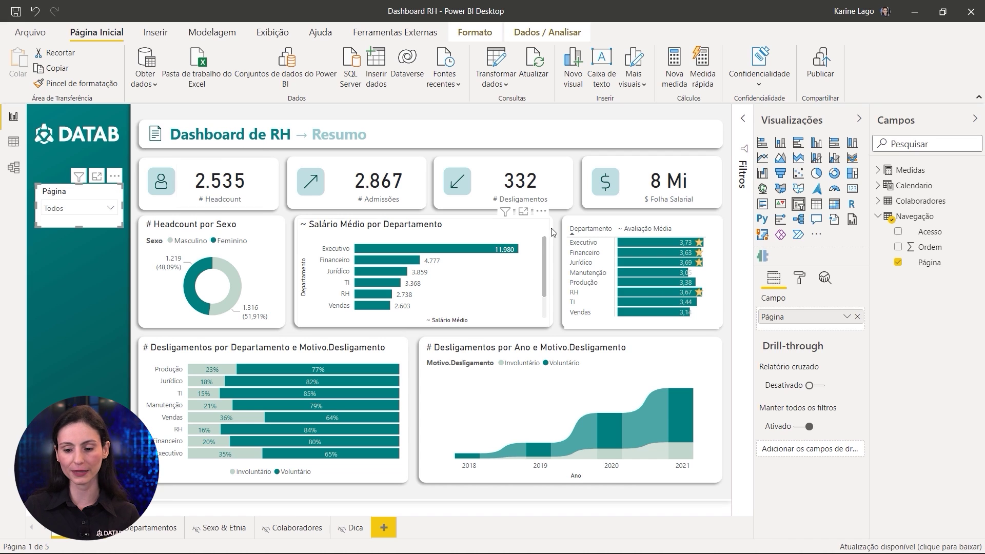
pyautogui.click(800, 279)
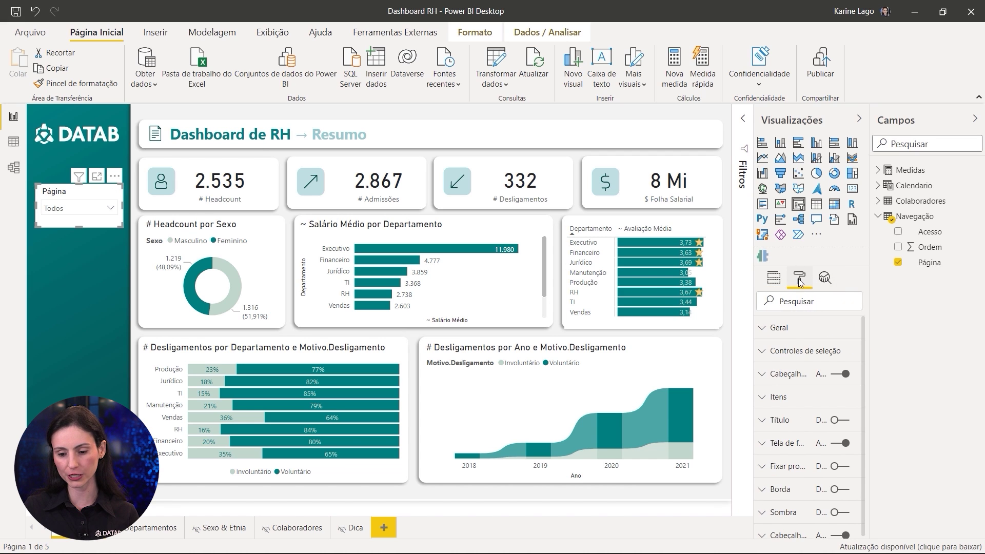
pyautogui.click(844, 443)
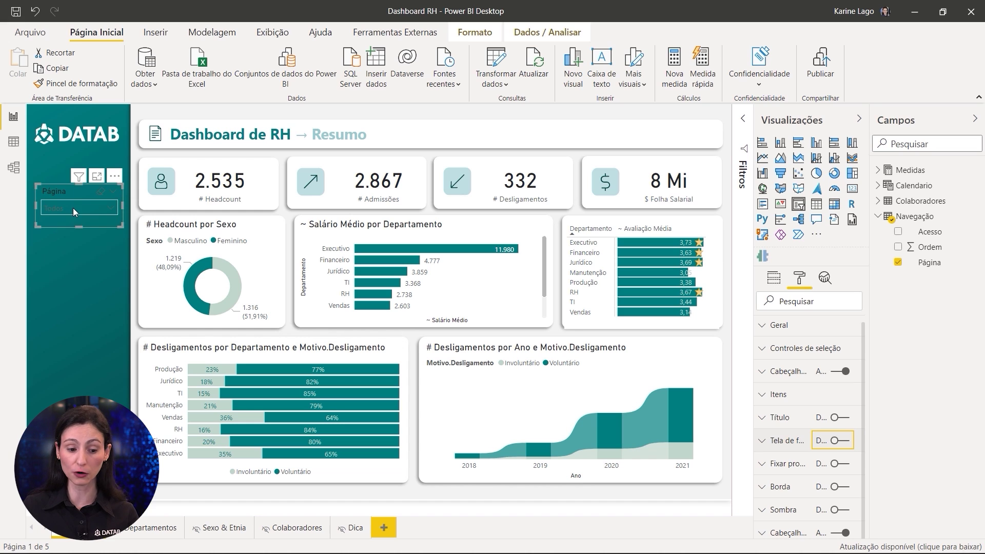
pyautogui.click(779, 401)
pyautogui.click(789, 476)
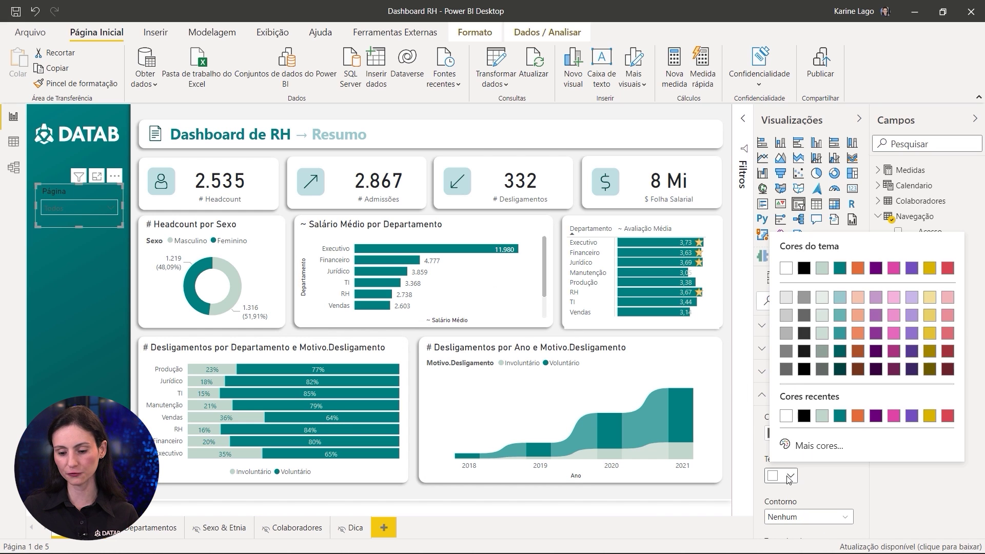
pyautogui.click(787, 269)
# Step: Test selecting Departamentos and Resumo in the slicer, then clear it back to Todos
pyautogui.click(82, 208)
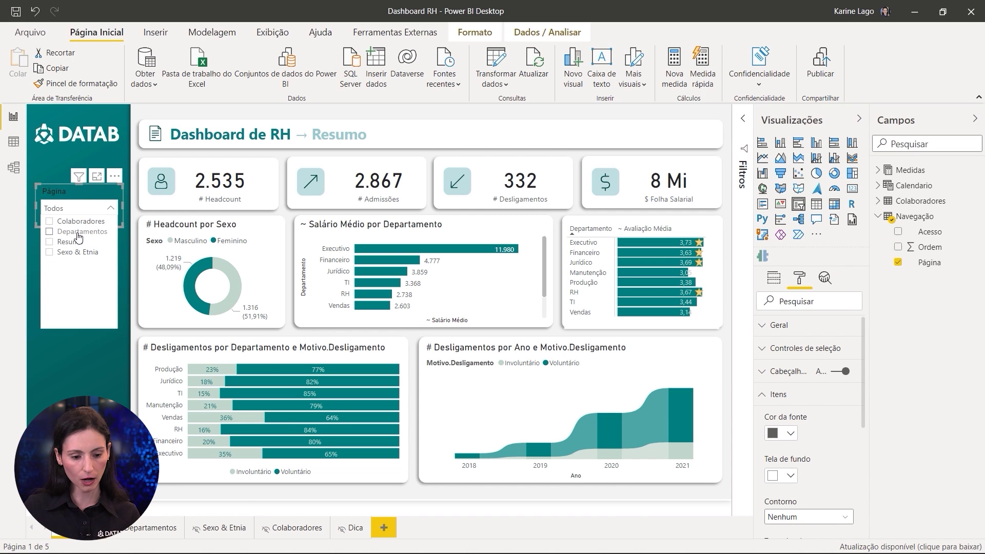
pyautogui.click(79, 235)
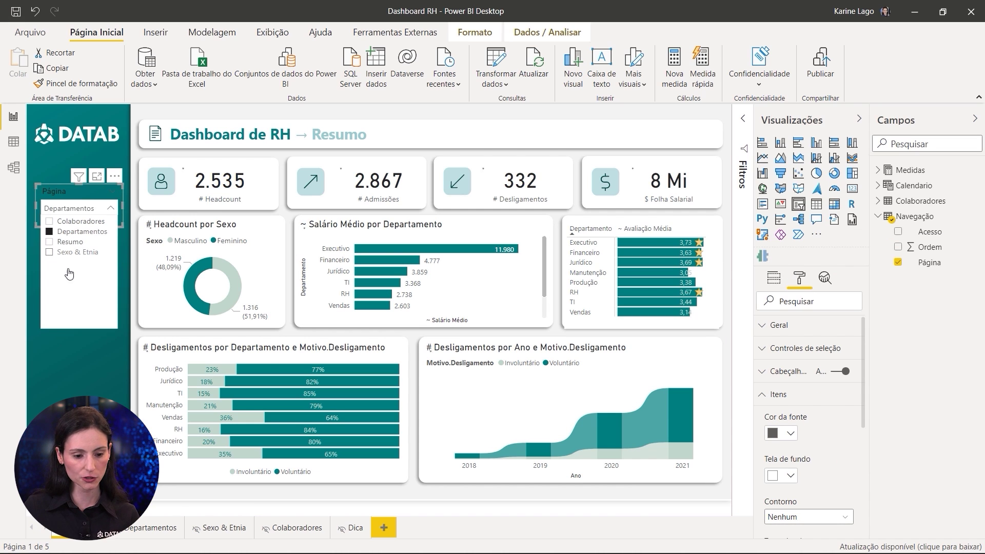
pyautogui.click(52, 242)
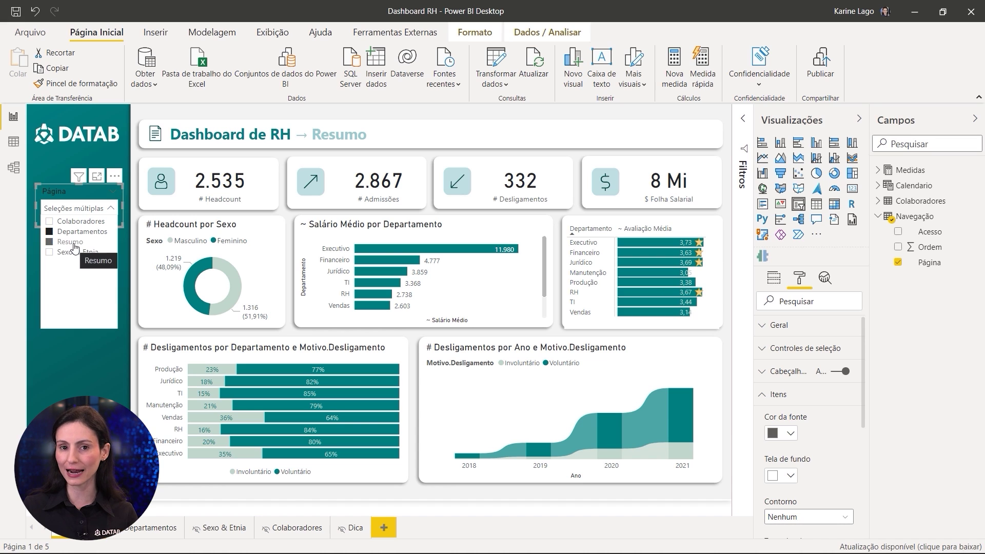
pyautogui.click(99, 192)
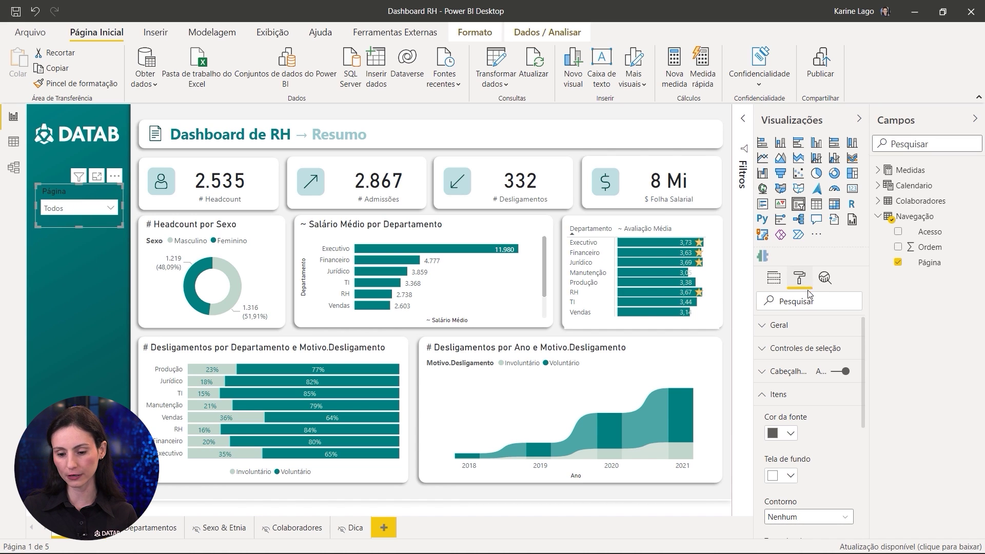
# Step: Turn on Seleção única in Controles de seleção and check the slicer dropdown
pyautogui.click(796, 351)
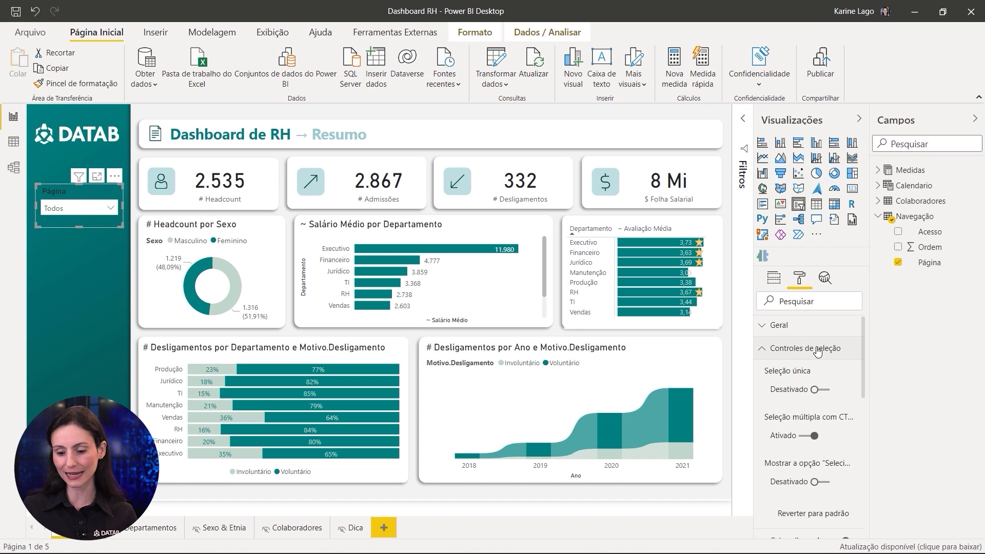
pyautogui.click(818, 391)
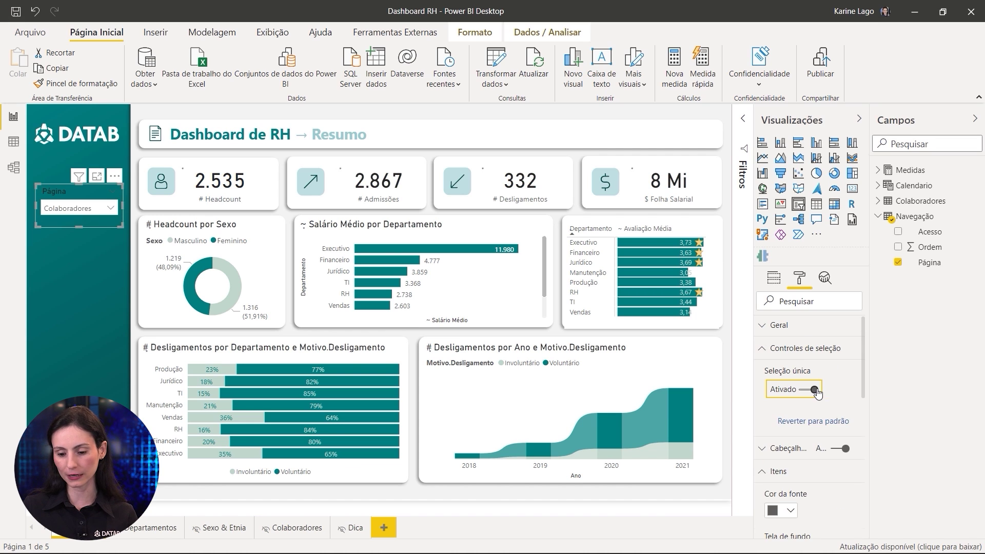
pyautogui.click(87, 208)
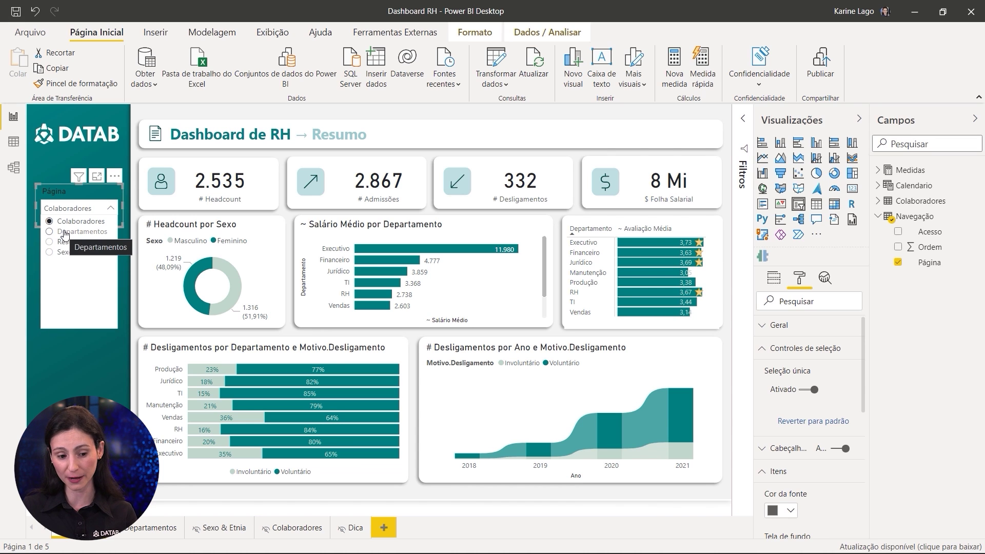
pyautogui.click(79, 190)
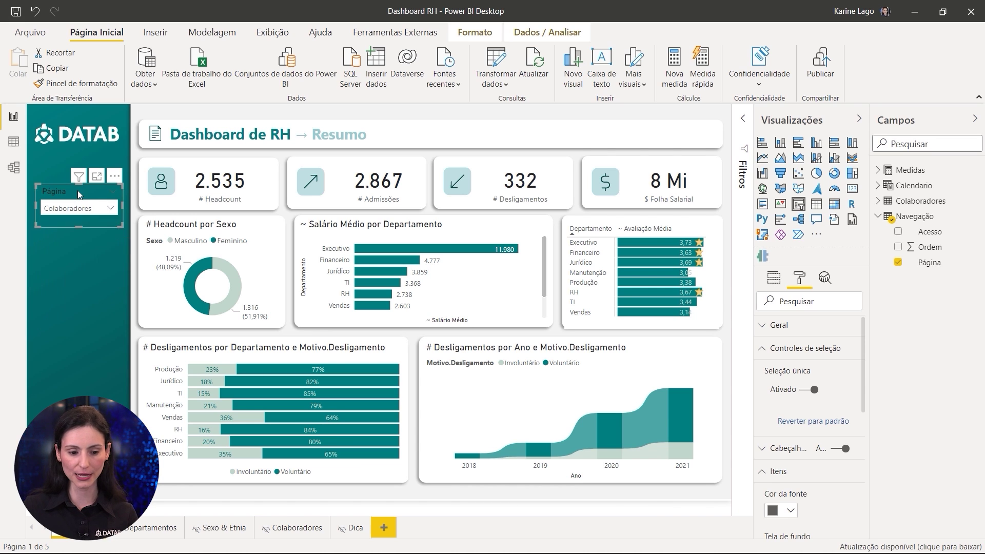
pyautogui.click(801, 349)
# Step: Set the slicer header title to 'Navegar para:' with a white font colour
pyautogui.click(790, 372)
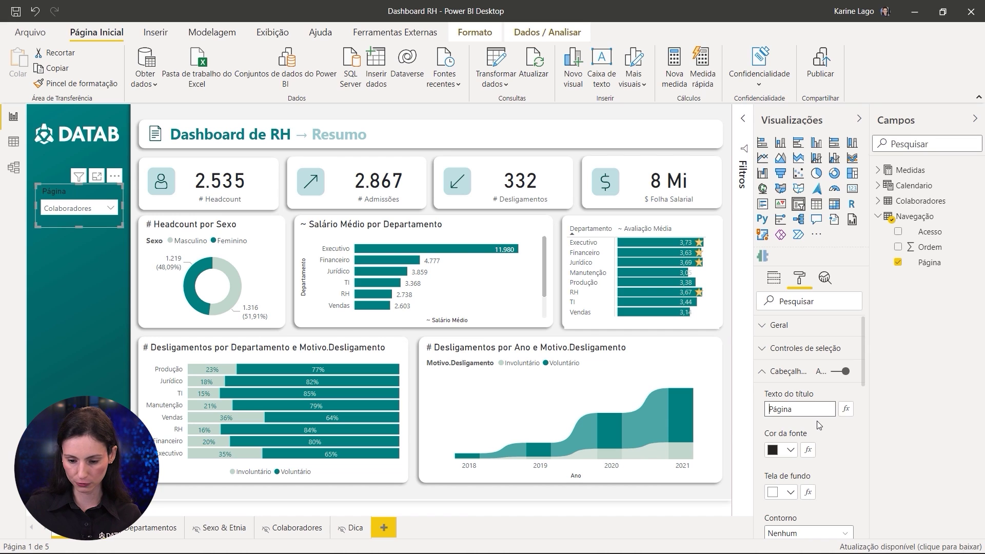
pyautogui.hotkey('ctrl', 'a')
pyautogui.write('Navegar para')
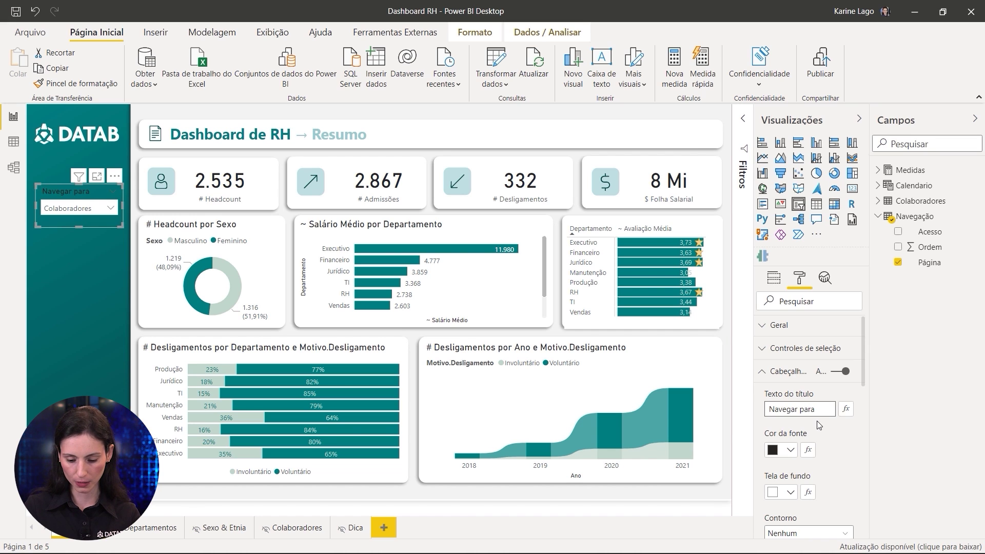
pyautogui.write(':')
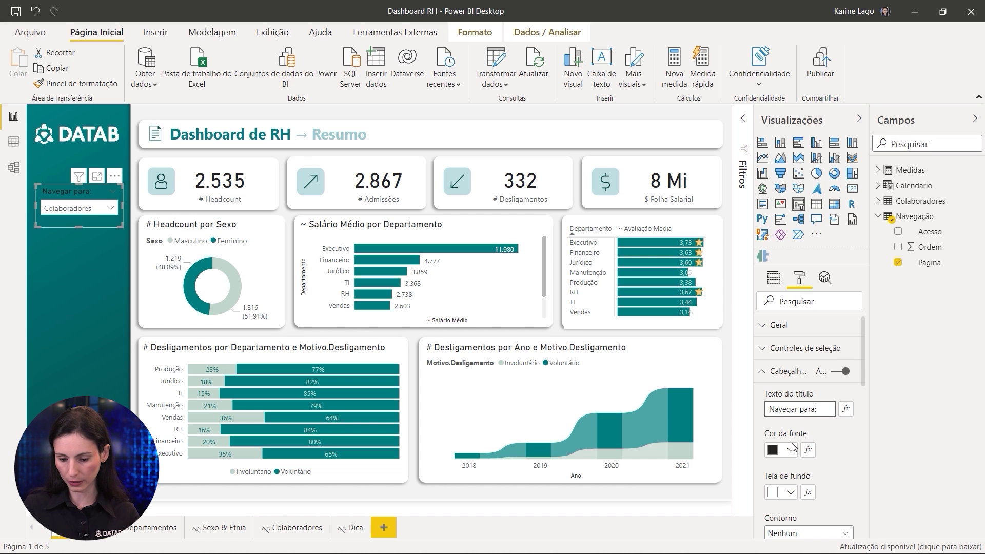
pyautogui.click(790, 450)
pyautogui.click(787, 243)
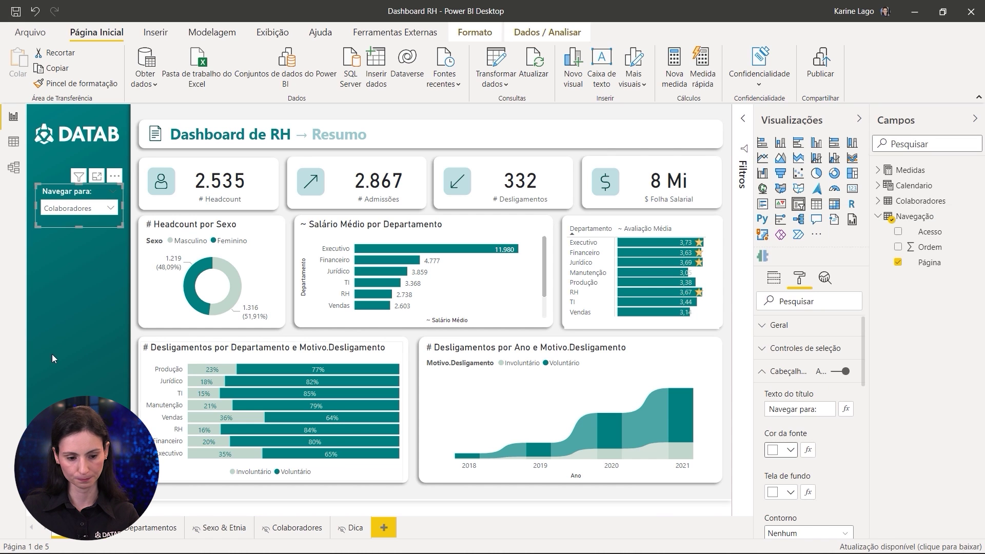
pyautogui.click(69, 208)
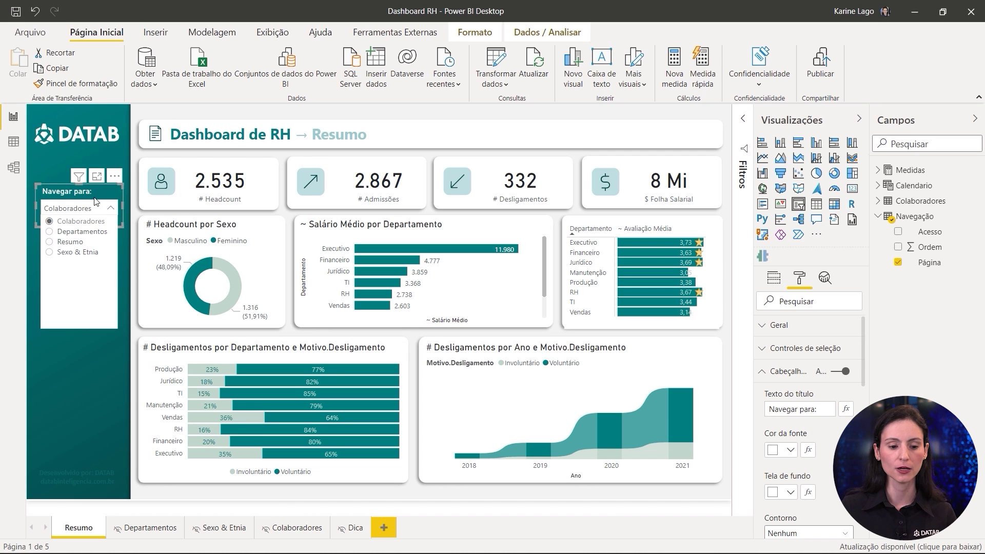
# Step: In Data view, sort the Navegação table's Página column by Ordem, then return to the report
pyautogui.click(14, 141)
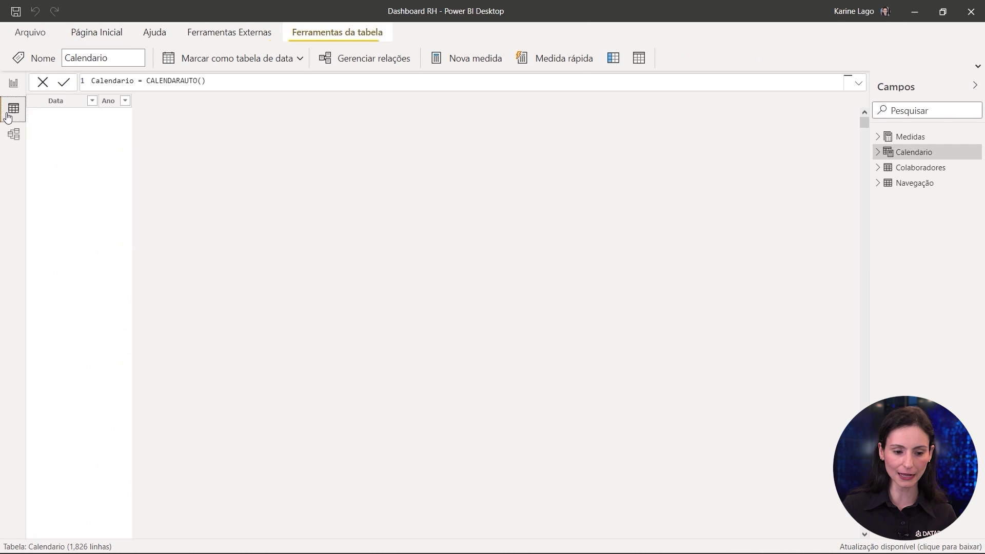
pyautogui.click(916, 183)
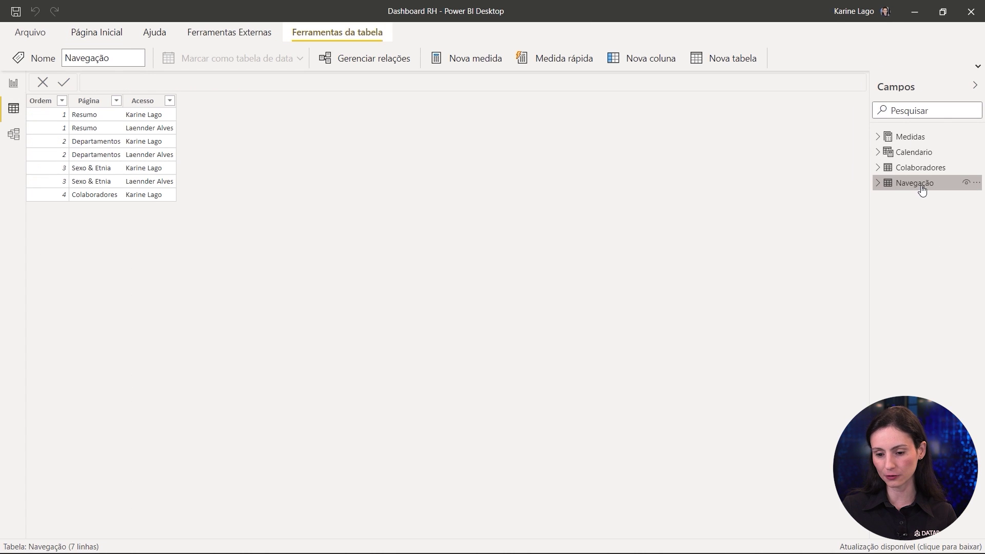
pyautogui.click(88, 101)
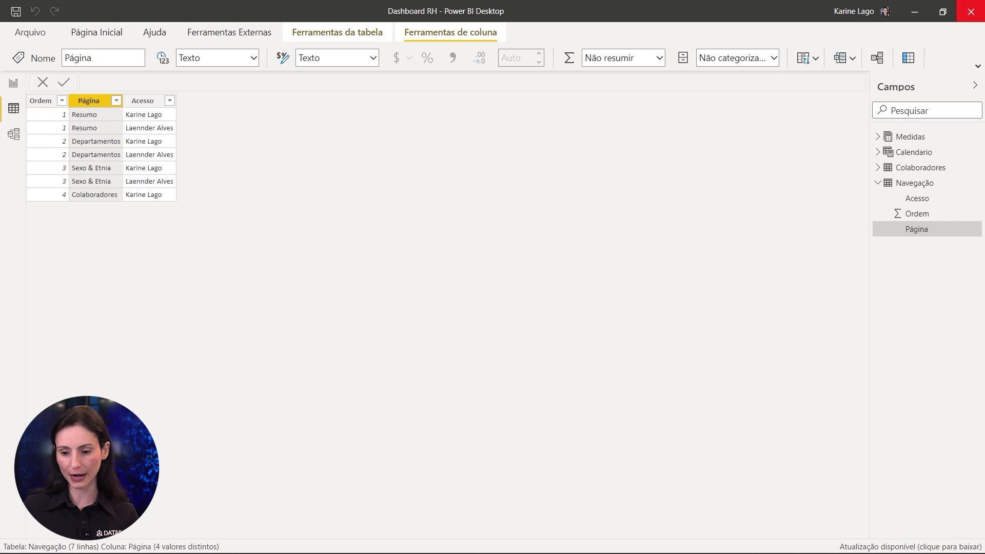
pyautogui.click(978, 66)
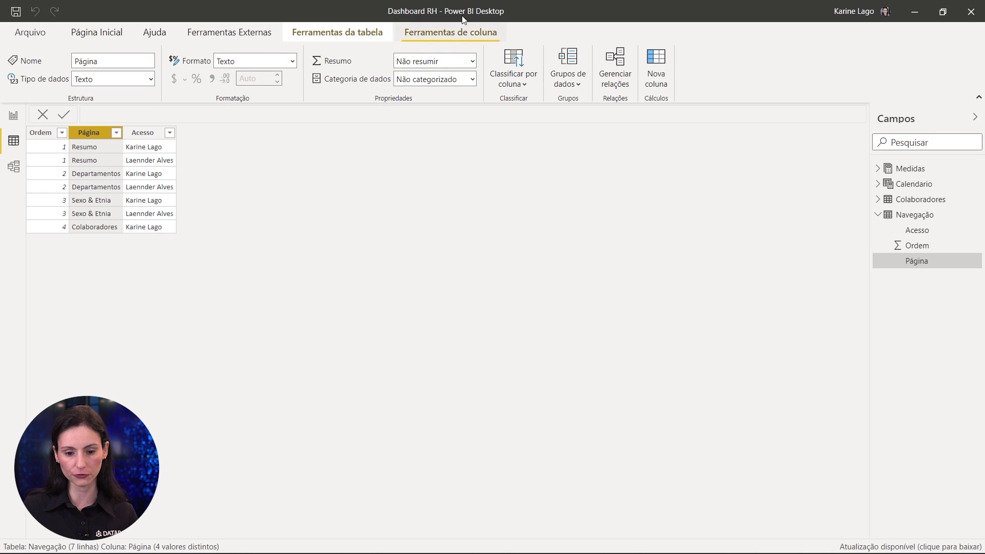
pyautogui.click(520, 80)
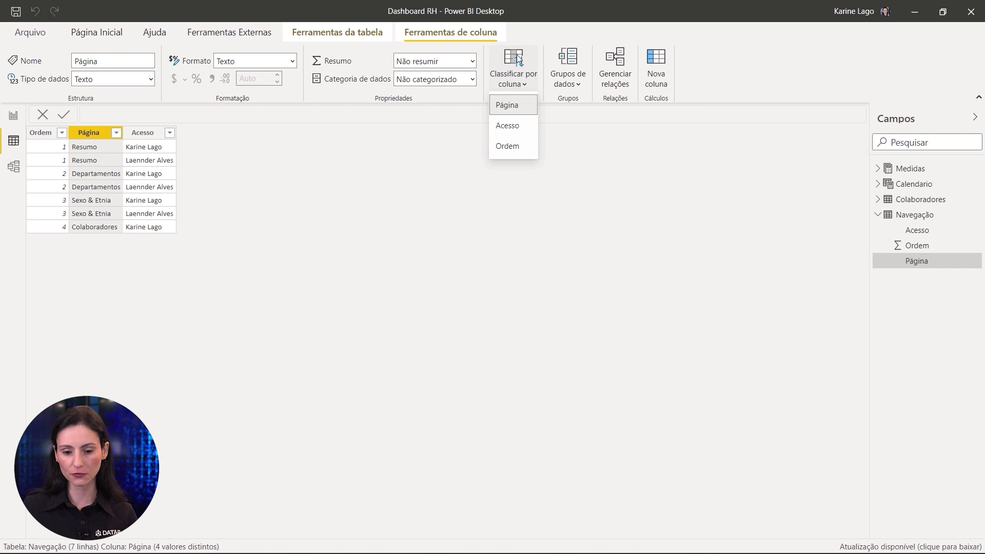
pyautogui.click(512, 151)
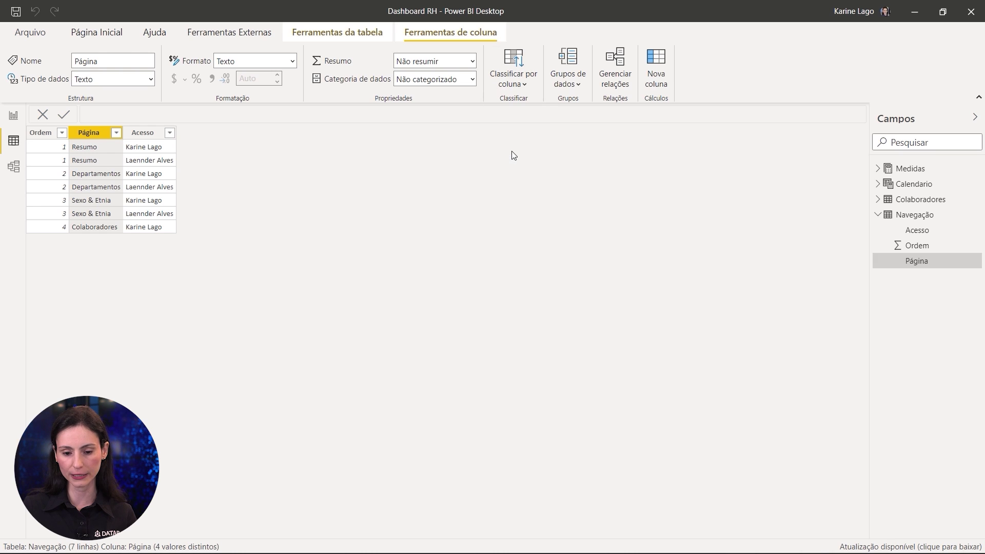
pyautogui.click(14, 115)
# Step: Check the slicer's page order, set it to Resumo, and nudge it slightly left
pyautogui.click(88, 208)
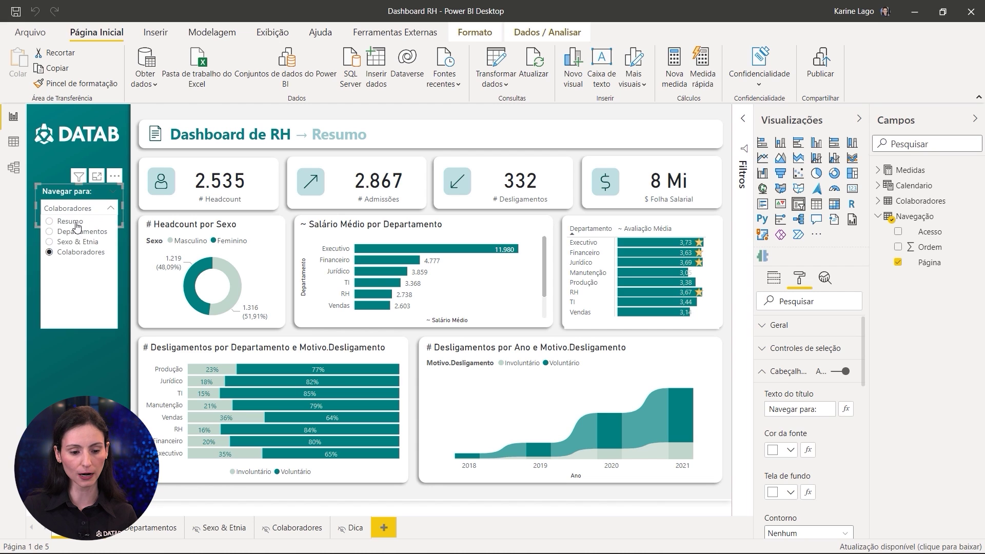
pyautogui.click(66, 221)
pyautogui.click(73, 212)
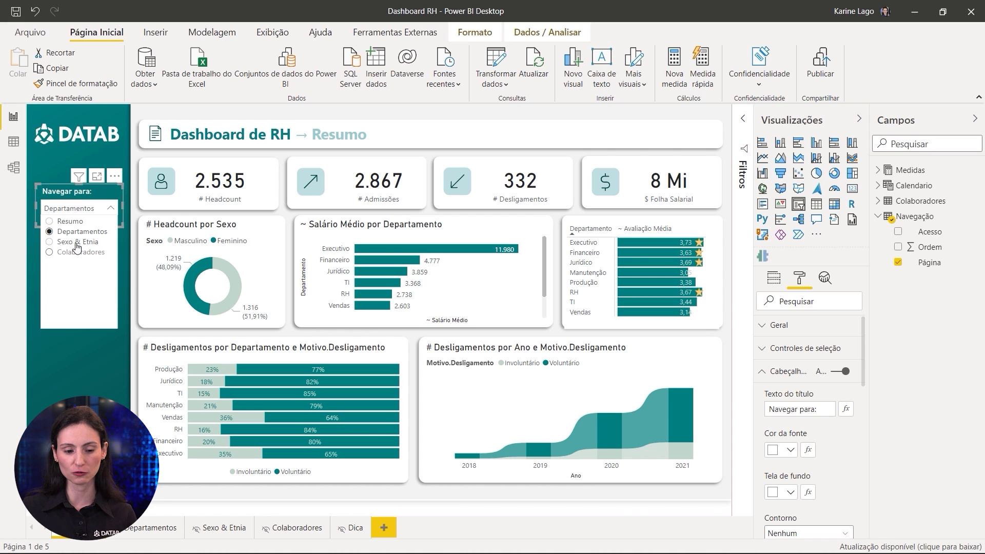
pyautogui.click(68, 222)
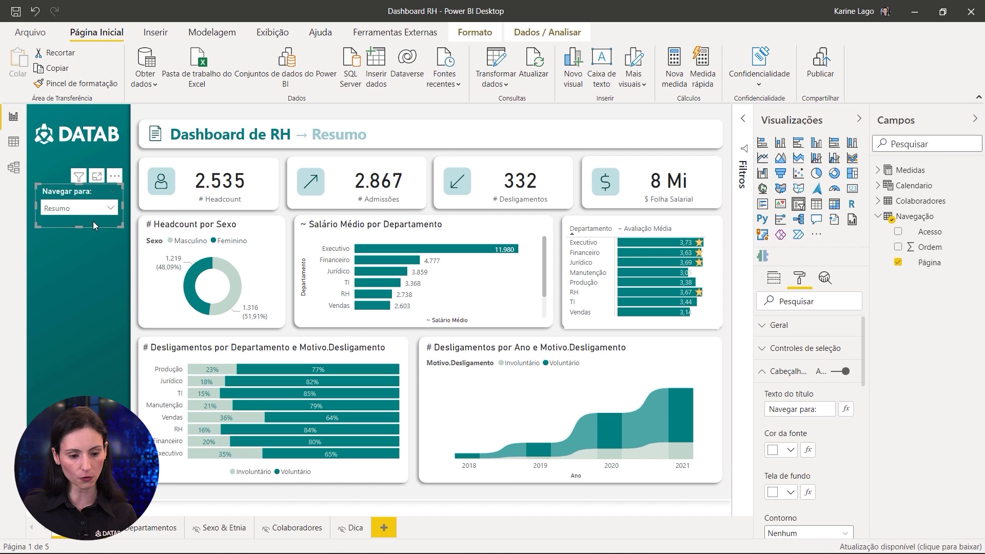
pyautogui.moveTo(91, 221); pyautogui.dragTo(107, 207)
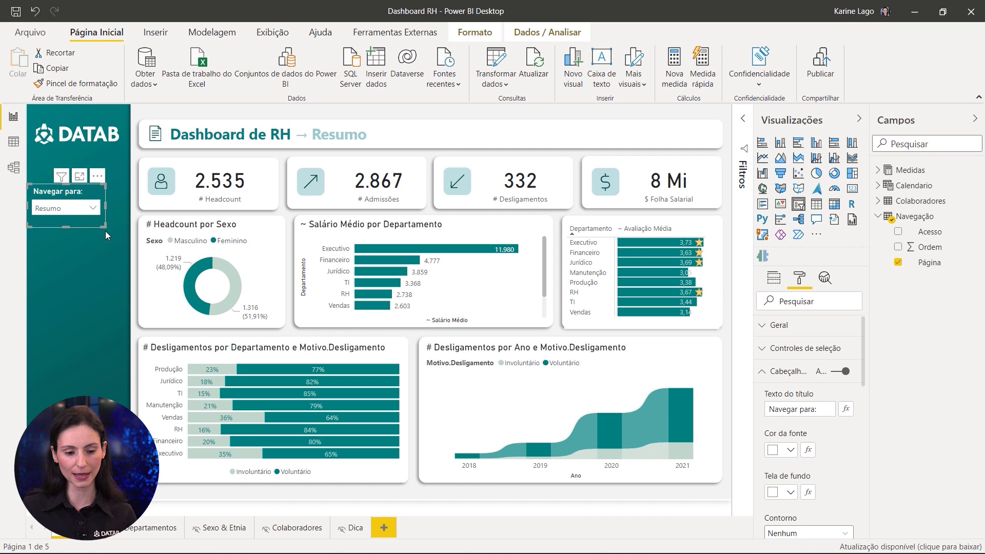
pyautogui.click(132, 205)
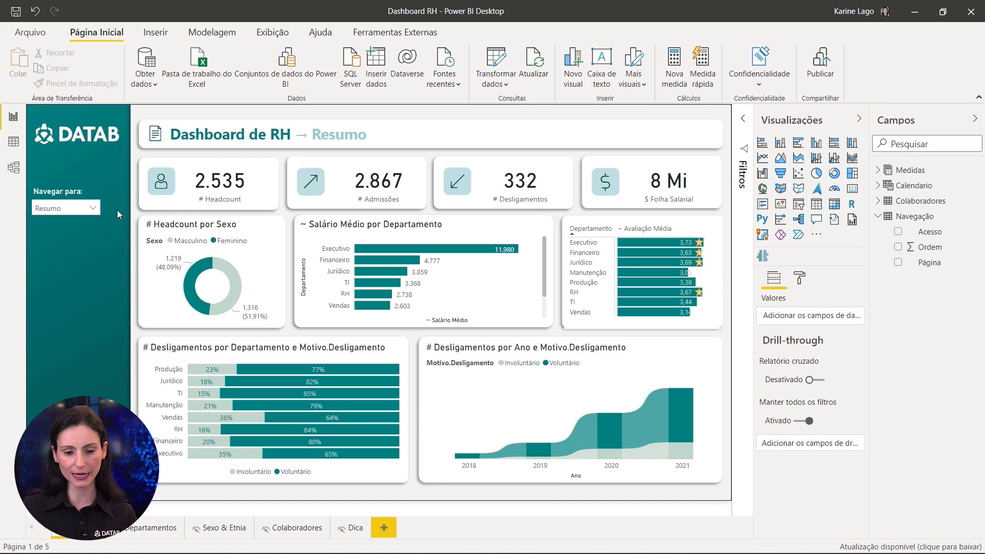
# Step: Insert a right-arrow button, place it beside the Navegar para slicer and narrow it
pyautogui.click(165, 29)
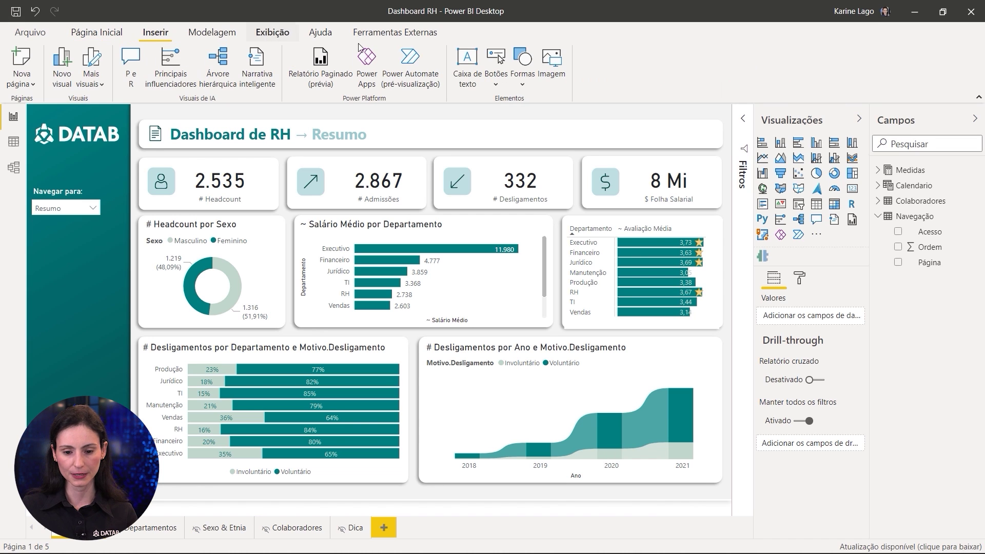
pyautogui.click(491, 75)
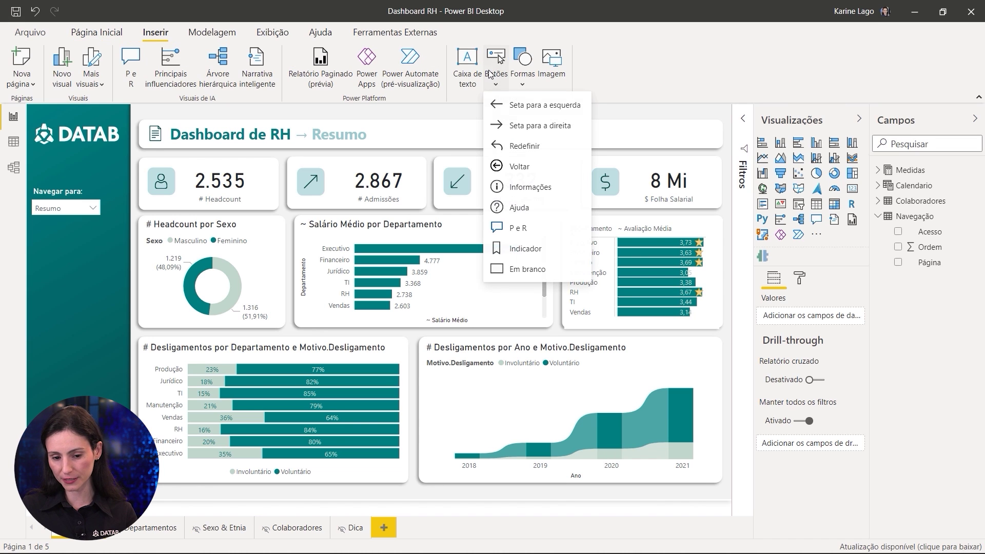
pyautogui.click(520, 128)
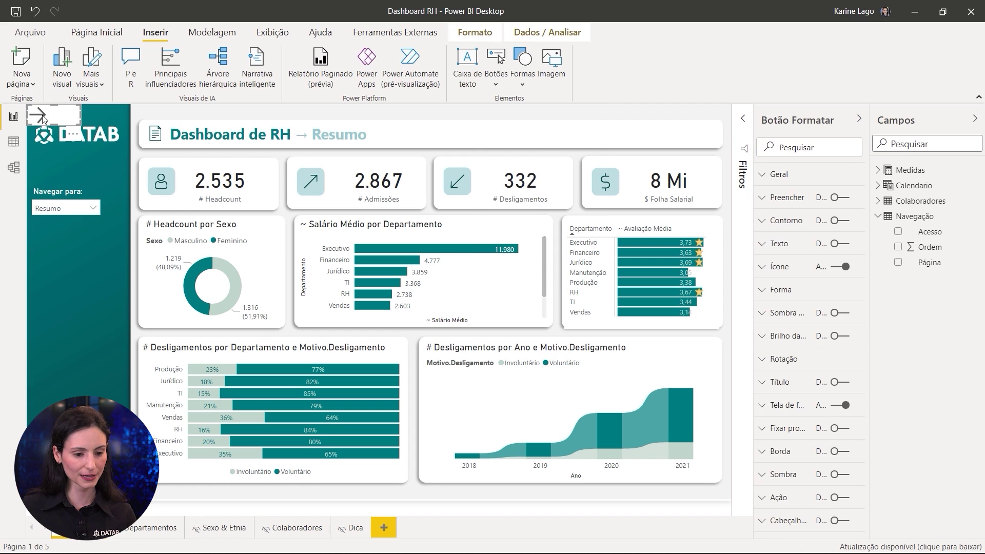
pyautogui.moveTo(60, 124); pyautogui.dragTo(124, 209)
pyautogui.click(288, 32)
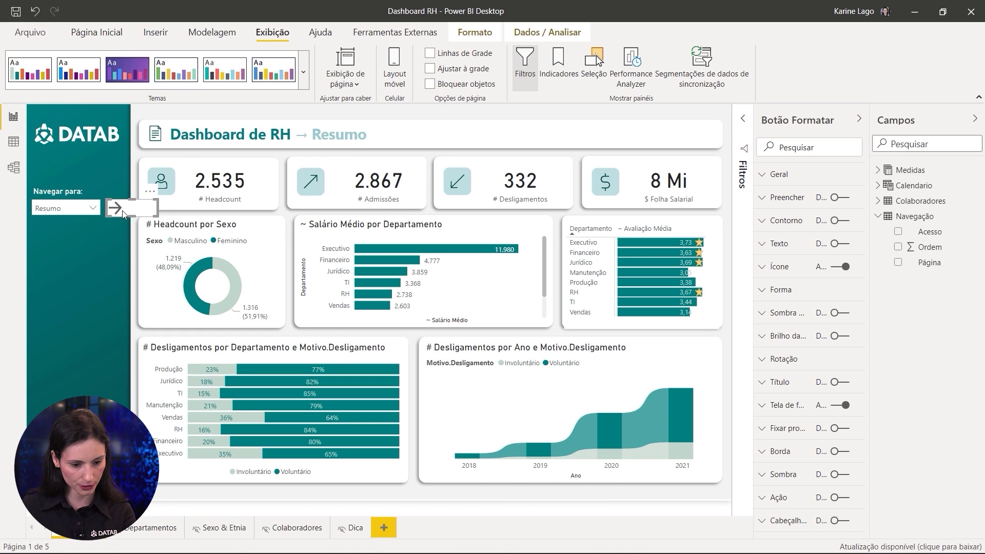
pyautogui.press('Up')
pyautogui.press('Down')
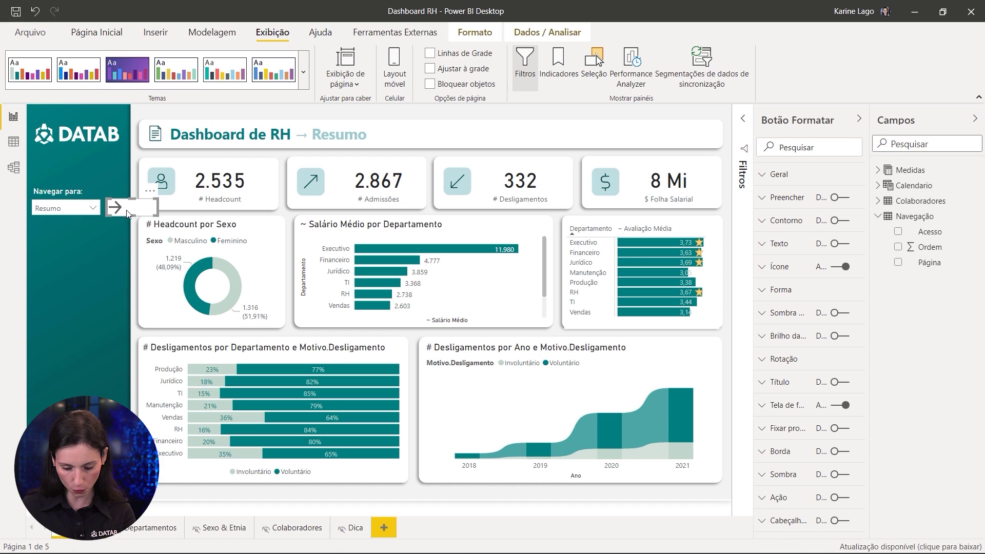
pyautogui.press('Left')
pyautogui.moveTo(154, 207); pyautogui.dragTo(132, 209)
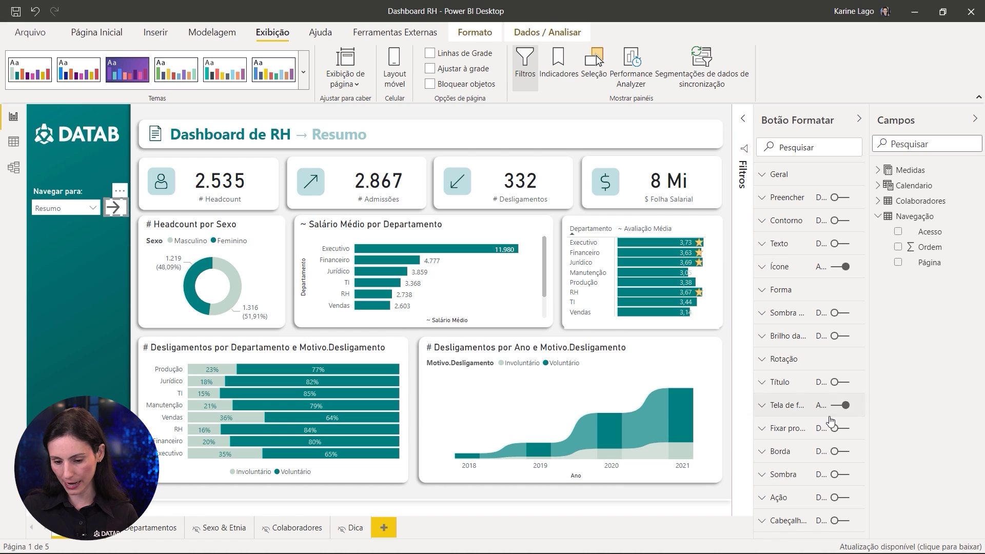
# Step: Turn off the arrow button's Tela de fundo and make its Ícone line colour white
pyautogui.click(846, 406)
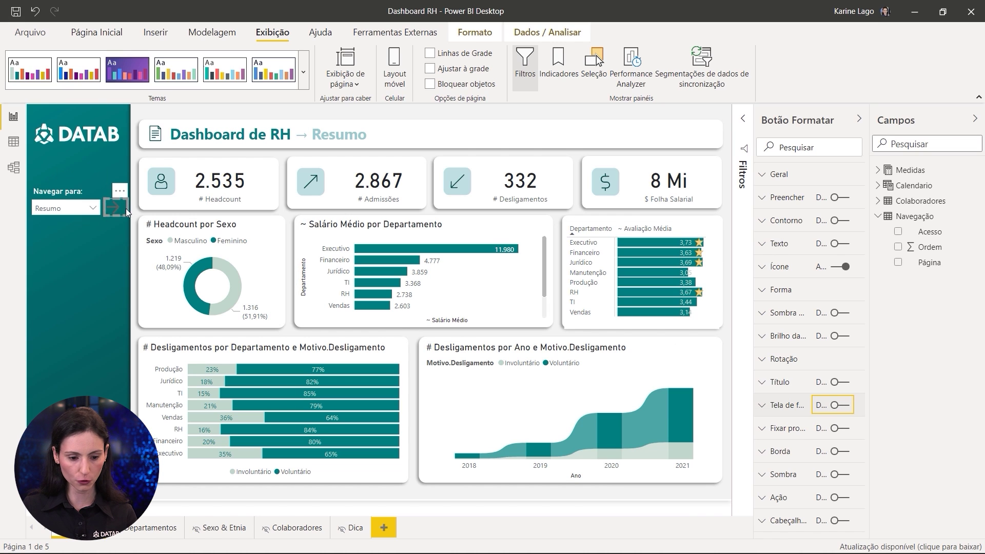
pyautogui.click(792, 268)
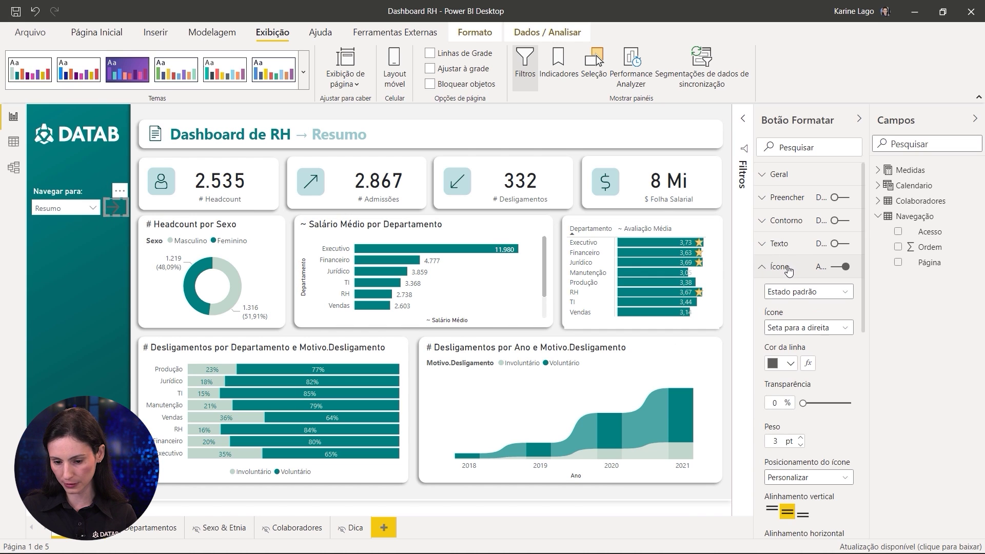
pyautogui.click(788, 365)
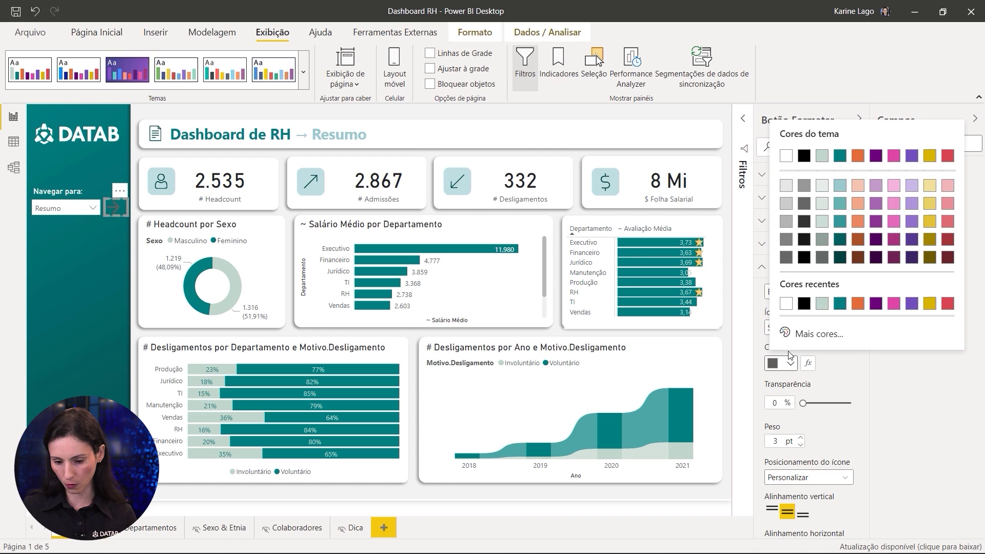
pyautogui.click(786, 155)
pyautogui.click(88, 281)
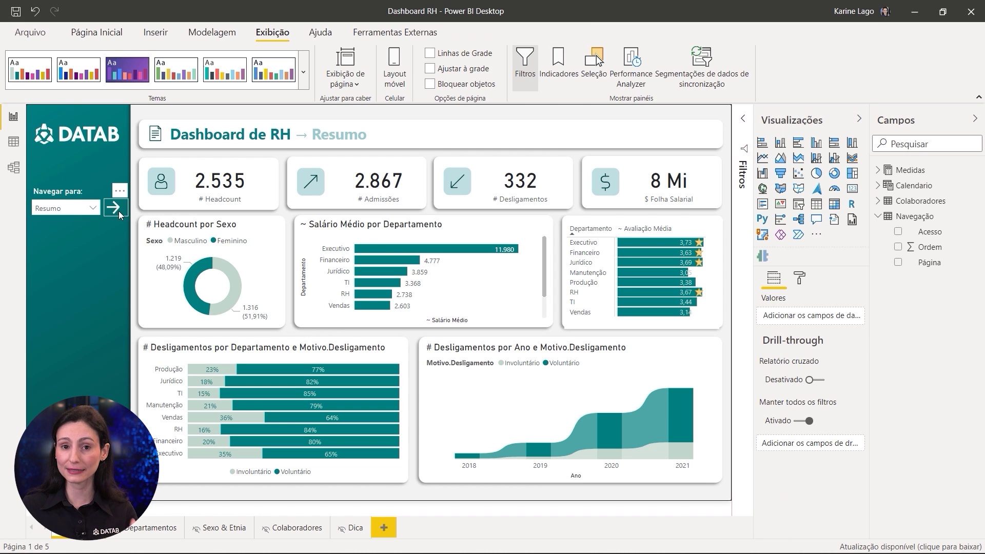
pyautogui.click(93, 208)
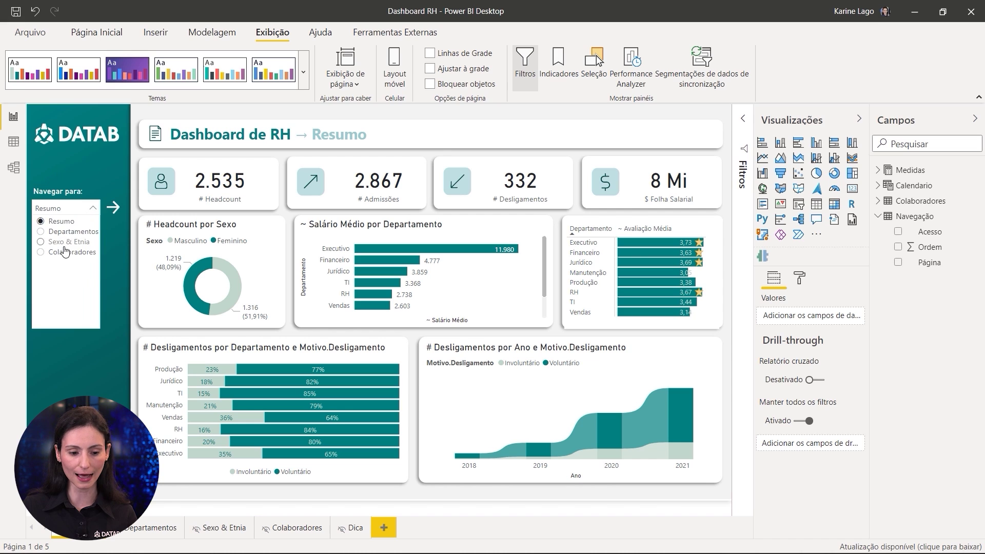
pyautogui.click(115, 207)
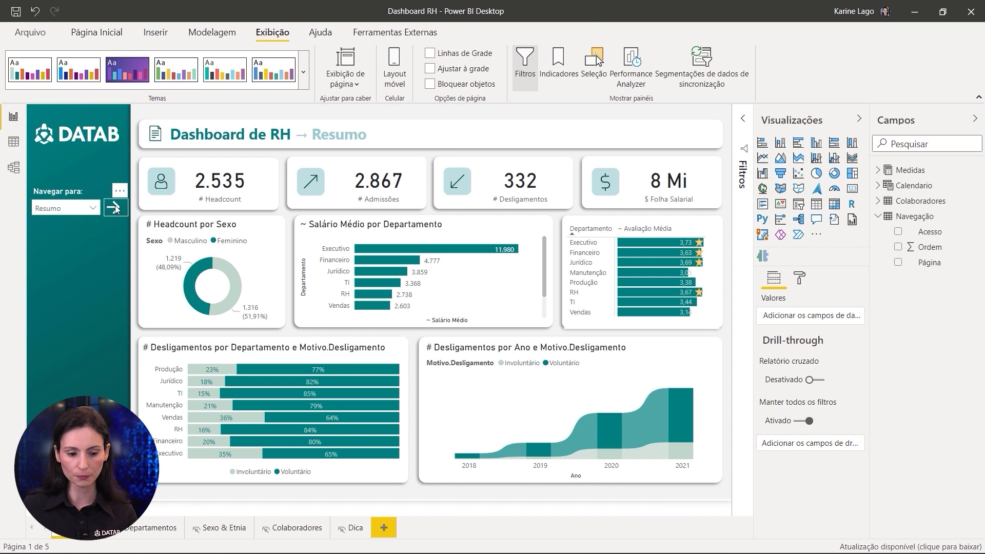
pyautogui.click(114, 211)
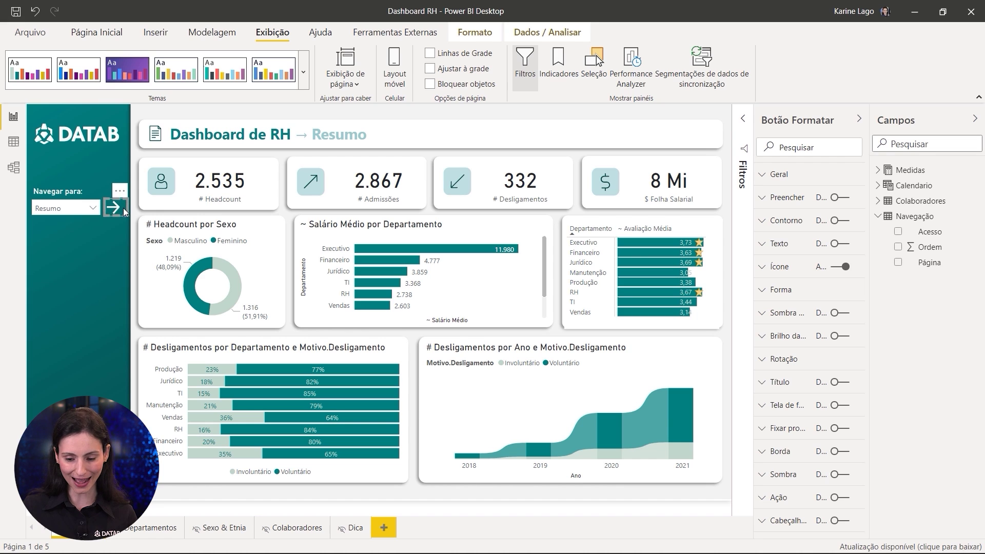
# Step: Turn on the arrow's Ação with Tipo Navegação na página, leaving Destino as Nenhum
pyautogui.click(793, 501)
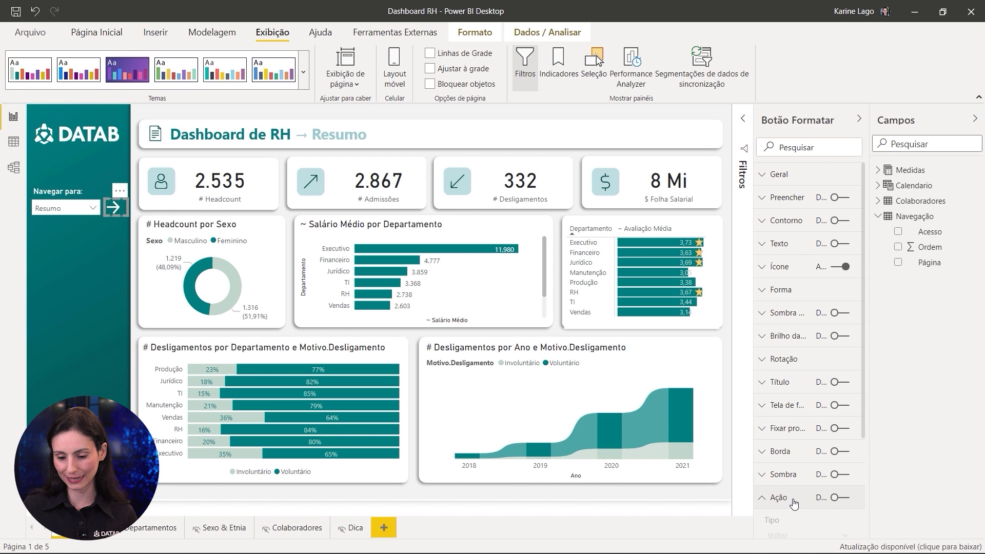
pyautogui.scroll(-3, 794, 505)
pyautogui.click(842, 353)
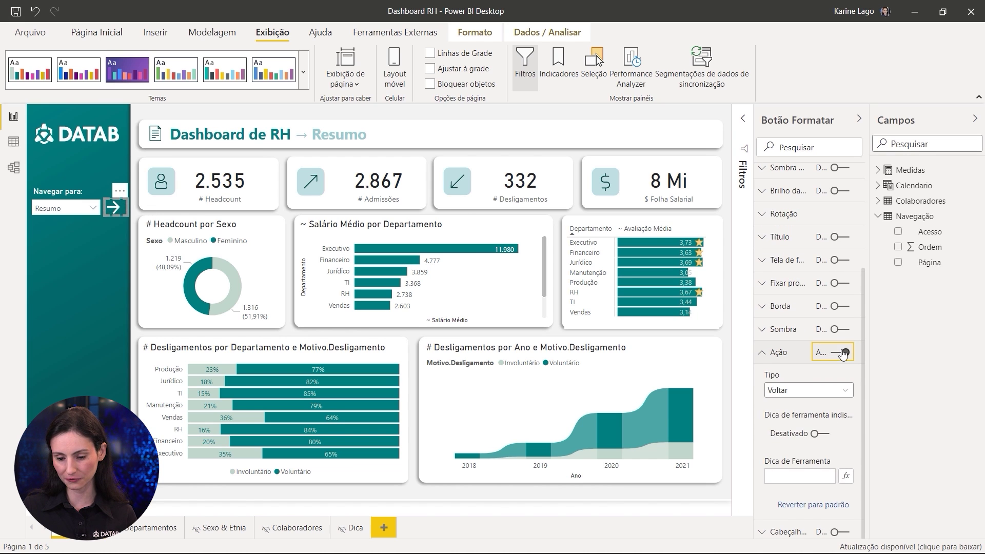
pyautogui.click(791, 394)
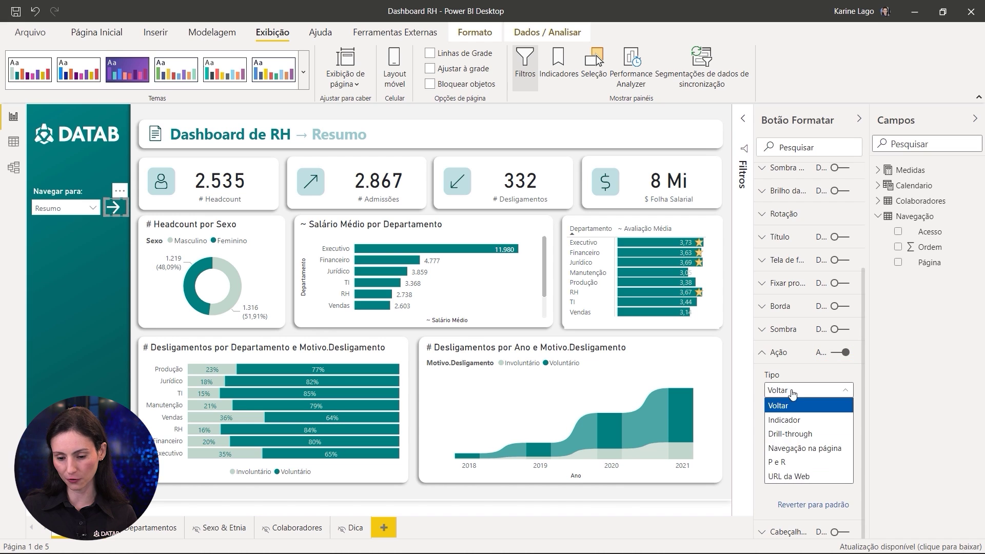
pyautogui.click(809, 451)
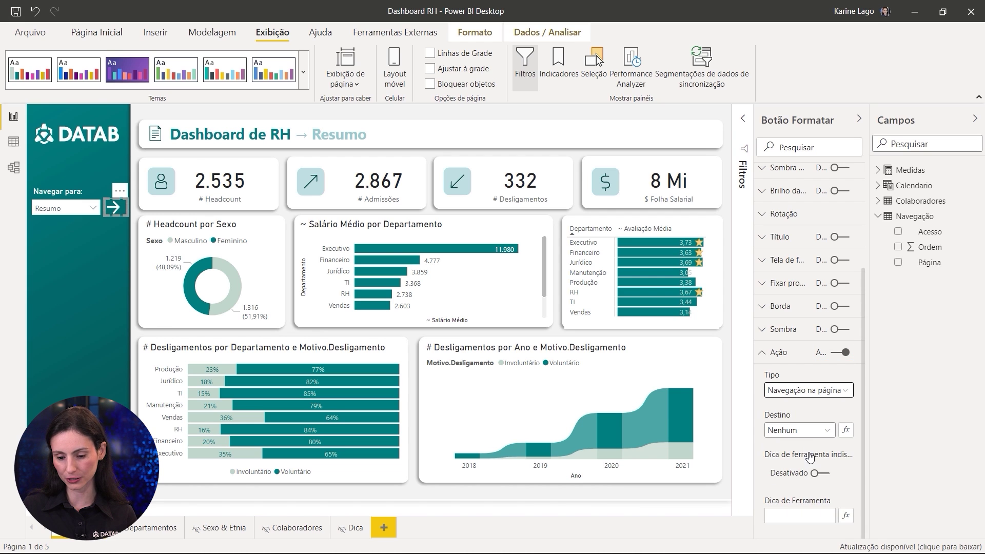
pyautogui.click(789, 432)
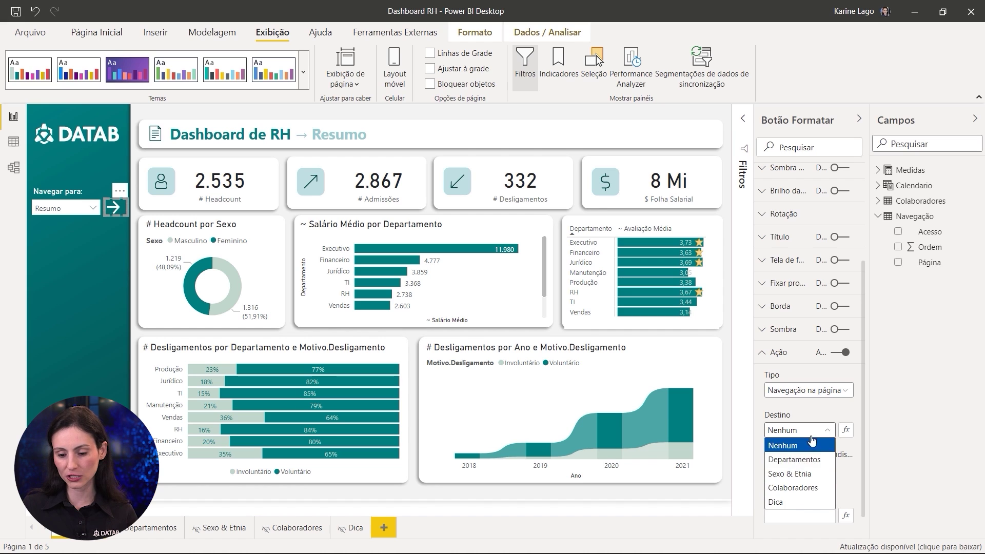
pyautogui.click(829, 412)
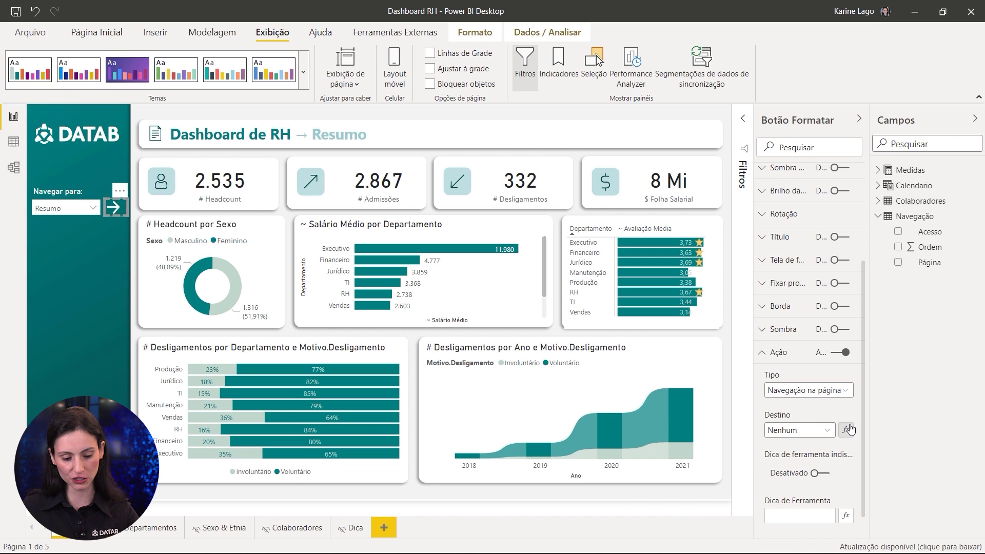
pyautogui.moveTo(861, 418)
pyautogui.mouseDown()
pyautogui.moveTo(834, 440)
pyautogui.moveTo(912, 397)
pyautogui.mouseUp()
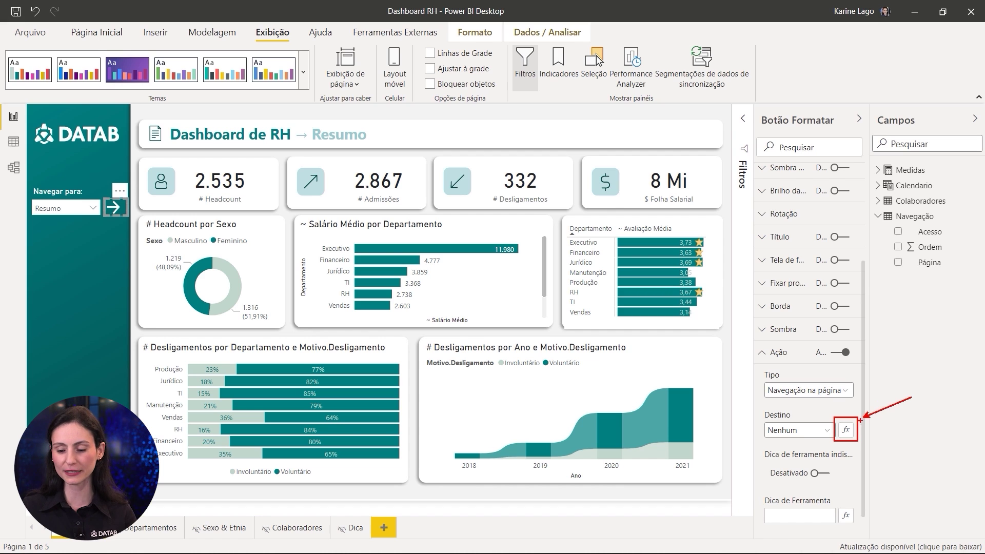
pyautogui.click(846, 430)
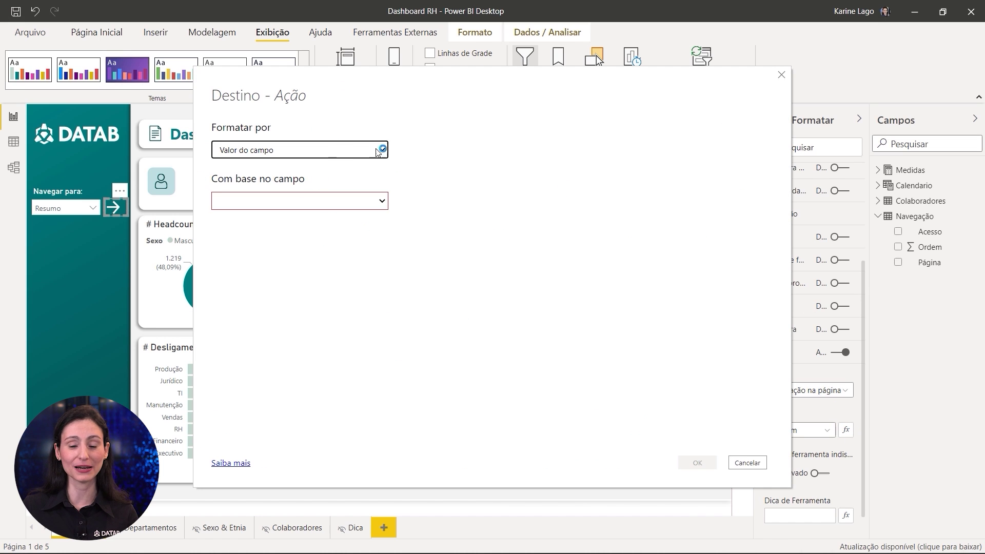
# Step: Set the arrow's Destino to the field value Navegação > Página (Primeiro)
pyautogui.click(286, 207)
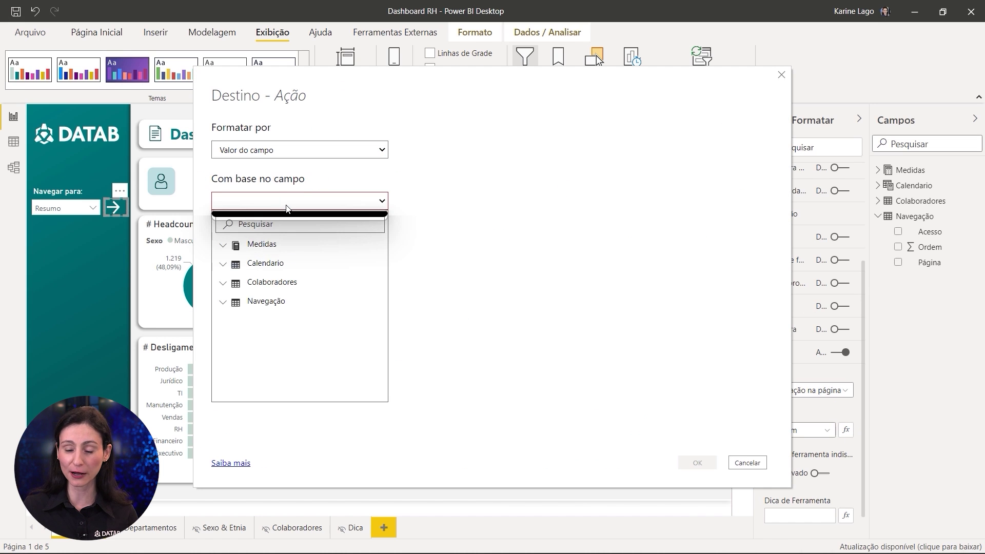
pyautogui.click(248, 305)
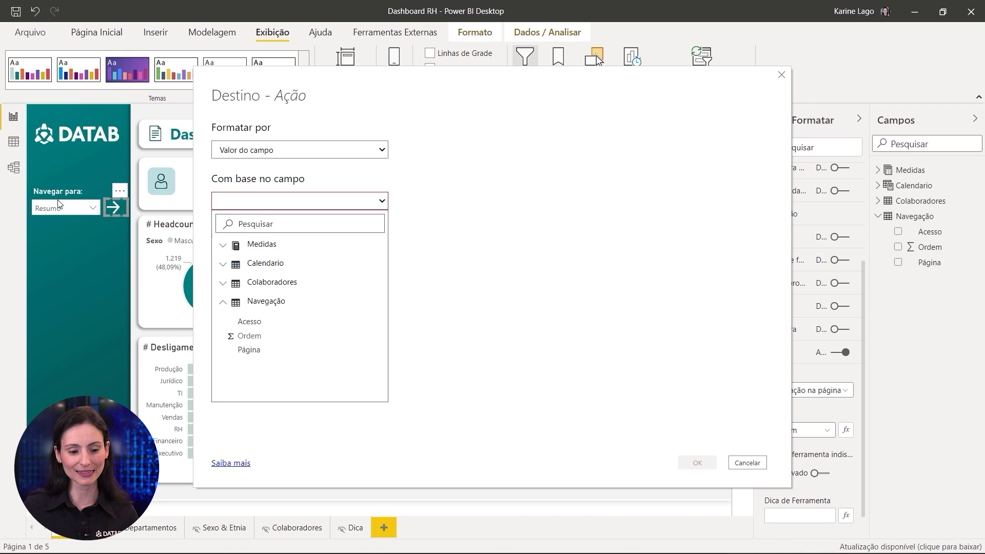
pyautogui.click(249, 351)
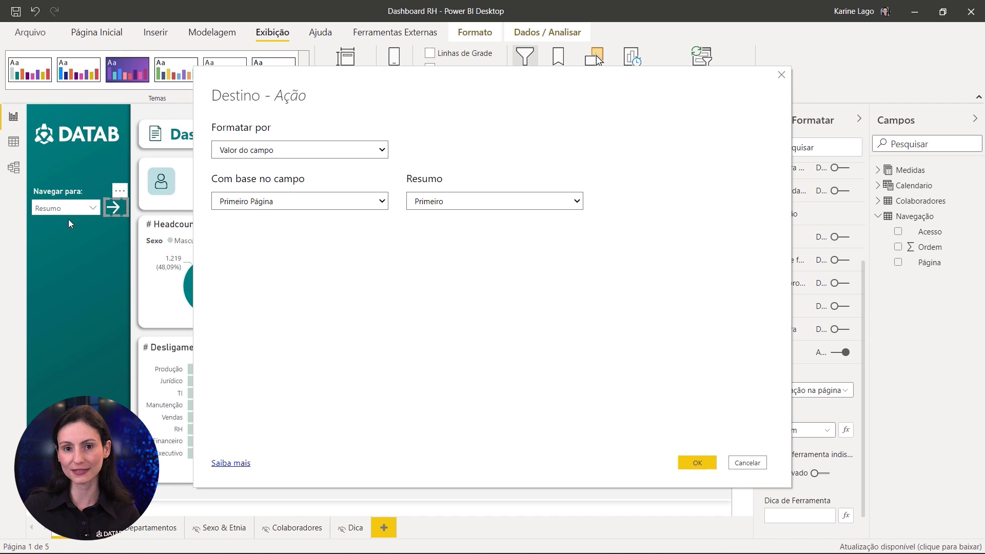
pyautogui.click(693, 464)
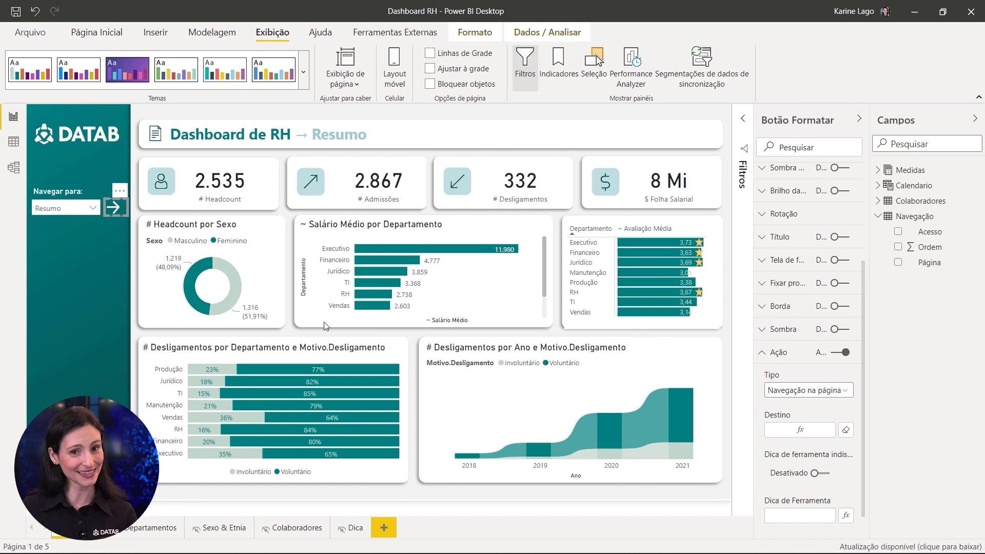
pyautogui.click(66, 212)
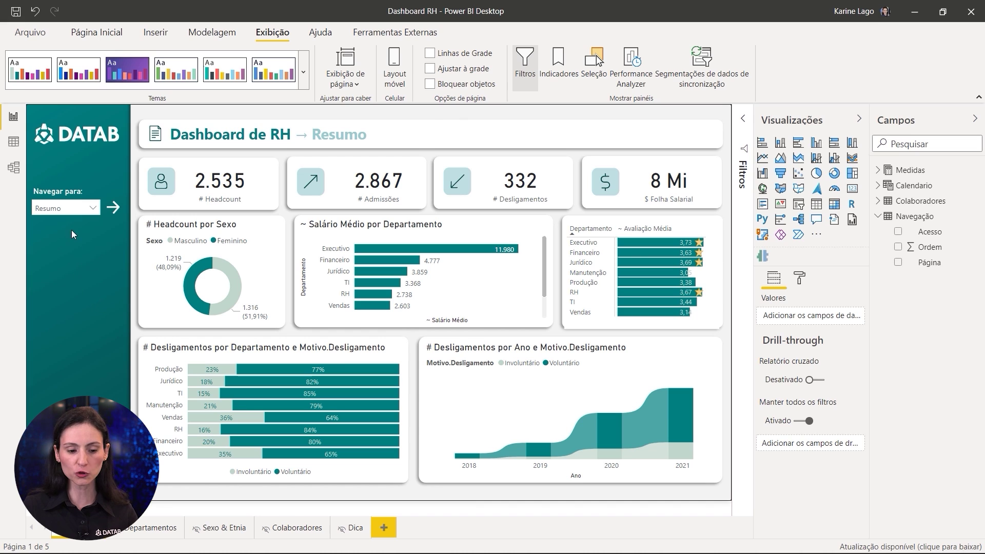
# Step: Test navigation: choose Colaboradores in the slicer, follow the arrow, then return to Resumo
pyautogui.click(72, 213)
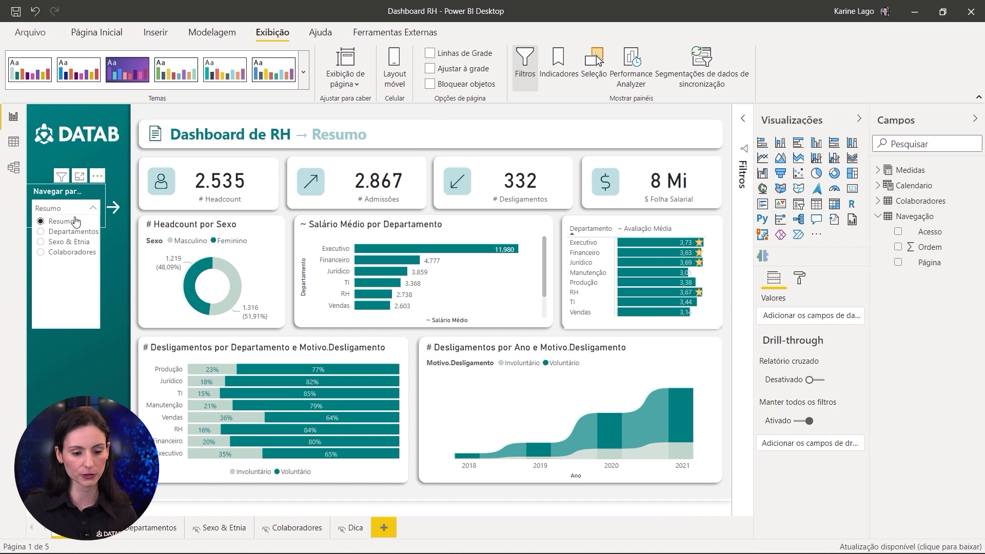
pyautogui.click(61, 253)
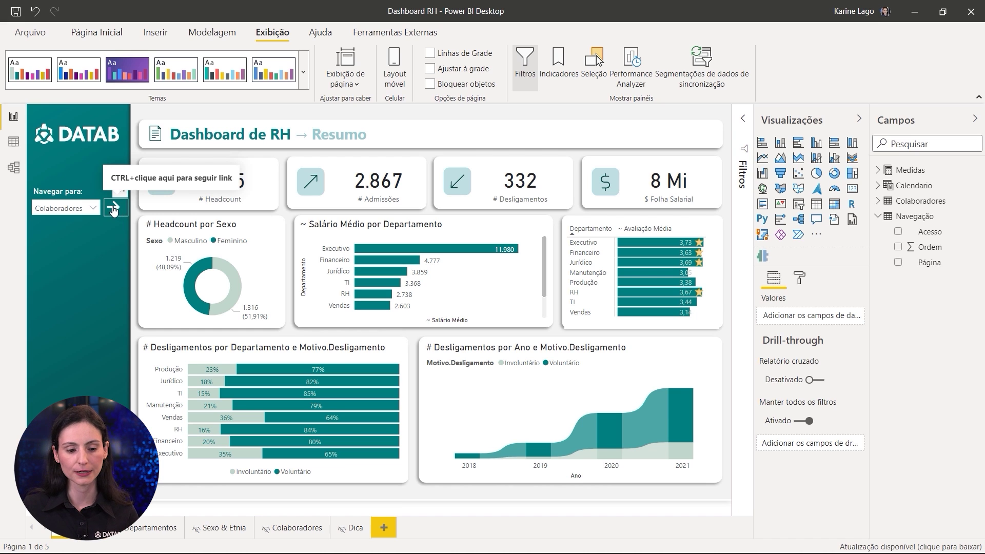
pyautogui.keyDown('ctrl'); pyautogui.click(119, 212); pyautogui.keyUp('ctrl')
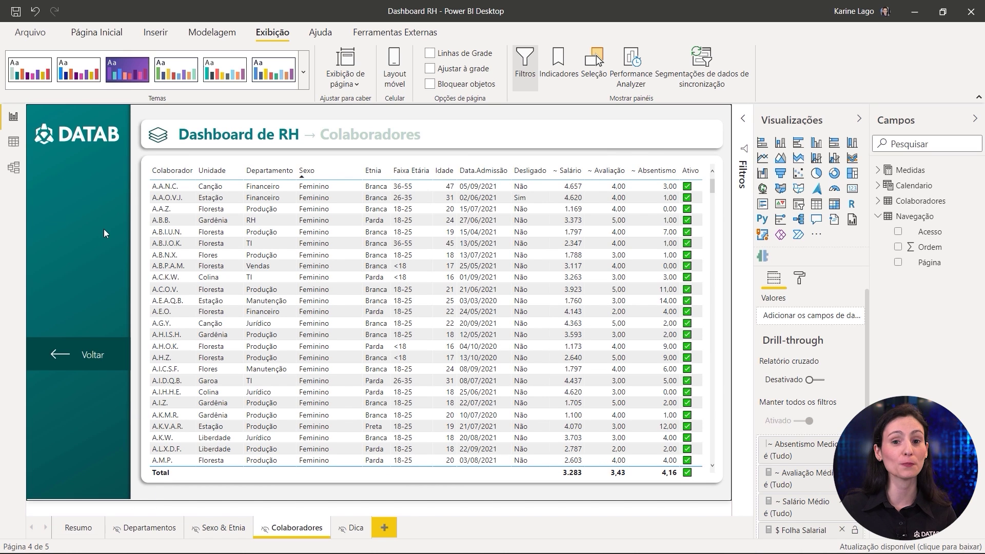
pyautogui.click(78, 529)
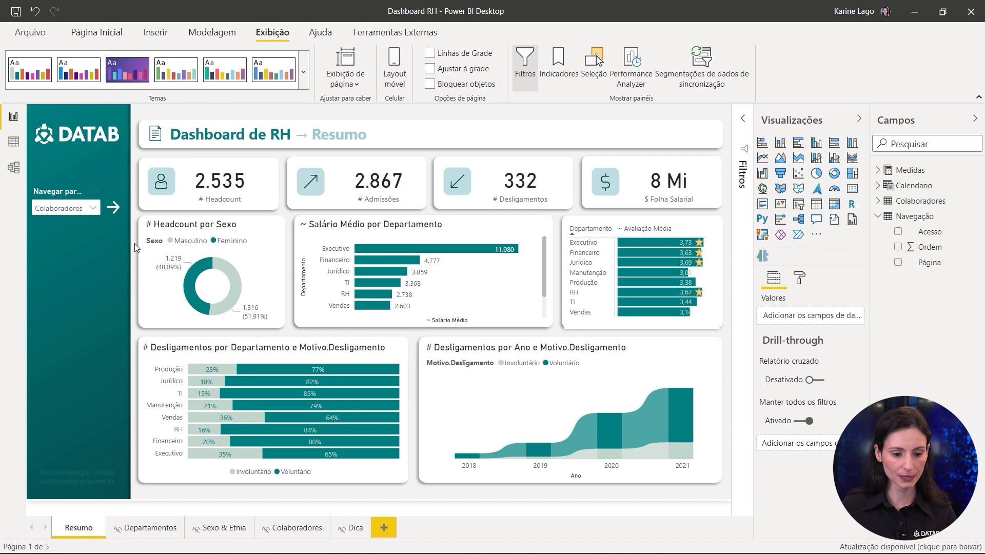
pyautogui.click(64, 194)
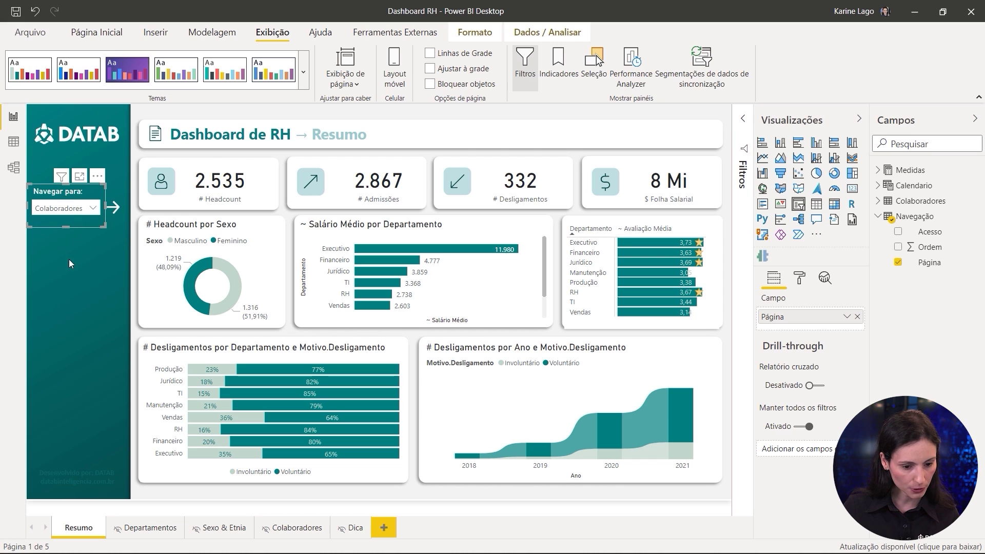
# Step: Select both the Navegar para slicer and the arrow button for copying
pyautogui.click(799, 283)
pyautogui.click(800, 382)
pyautogui.scroll(-1, 803, 506)
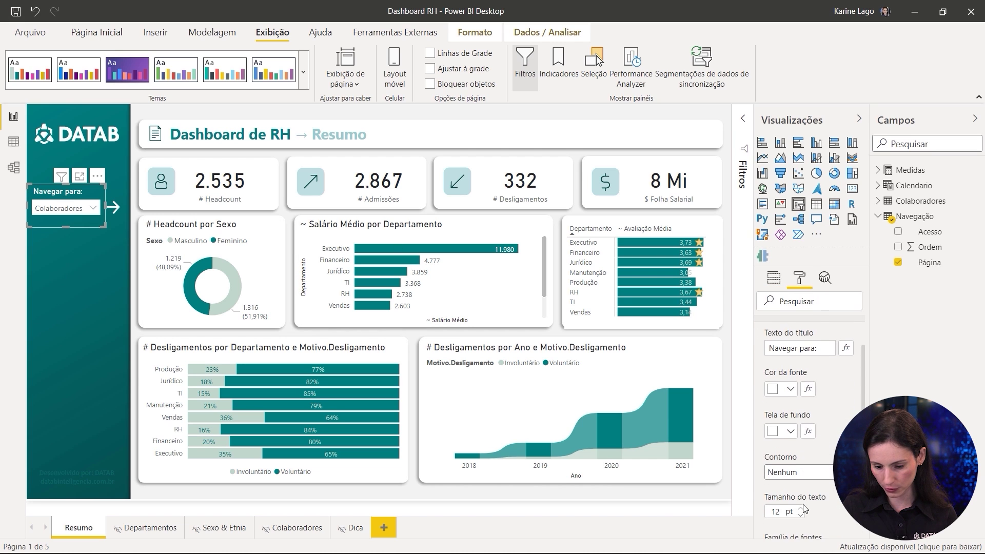
pyautogui.click(114, 208)
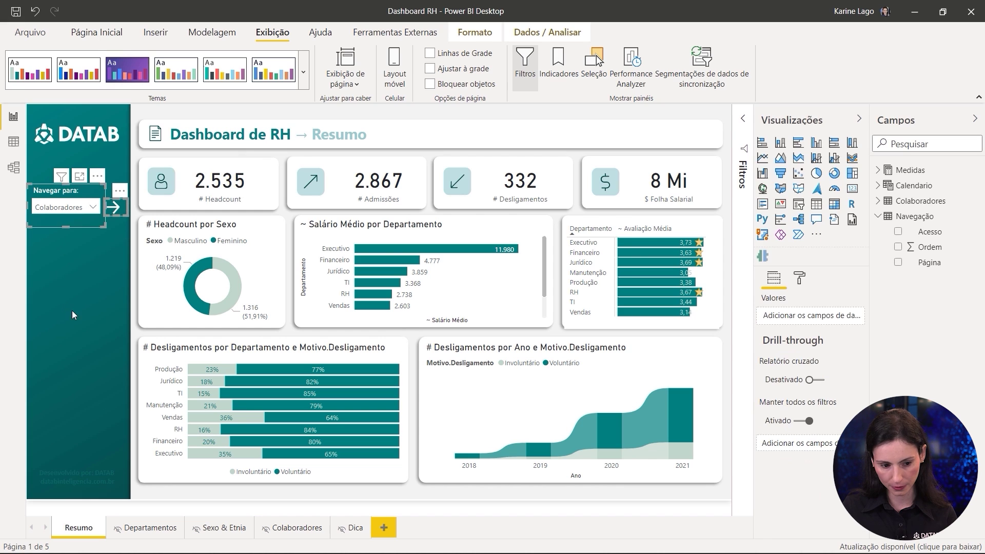
pyautogui.click(95, 265)
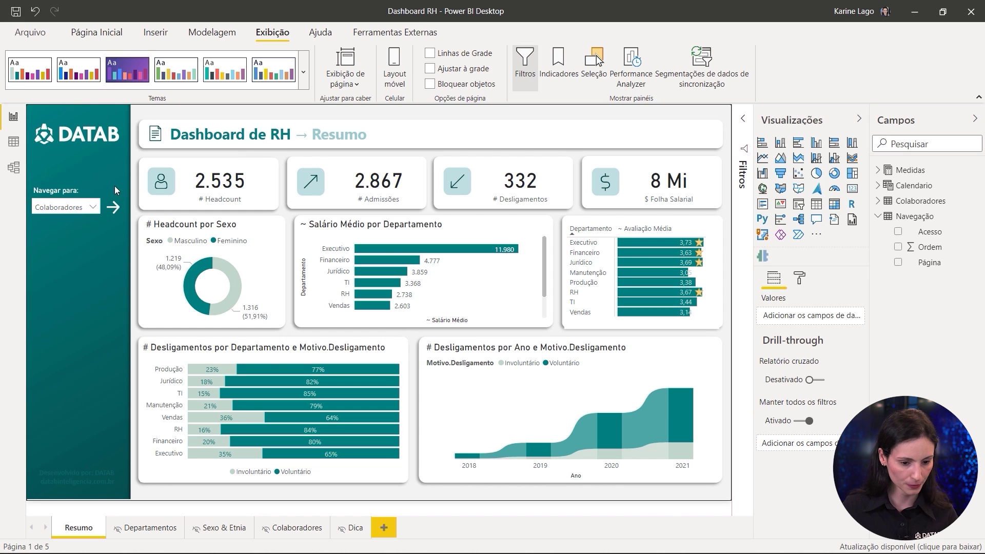
pyautogui.moveTo(30, 167); pyautogui.dragTo(134, 255)
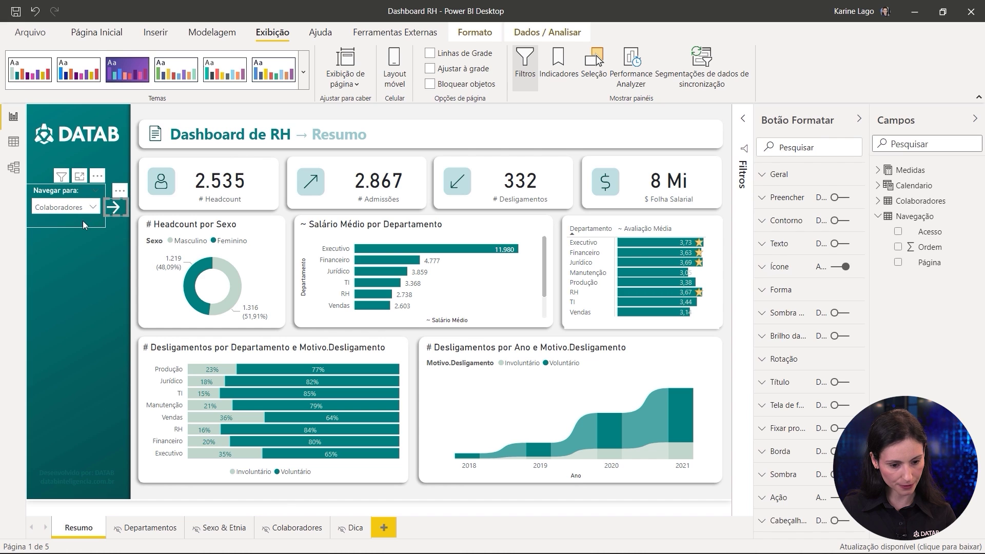
# Step: Paste the slicer and arrow unsynced onto Departamentos, setting its slicer to Resumo
pyautogui.click(139, 531)
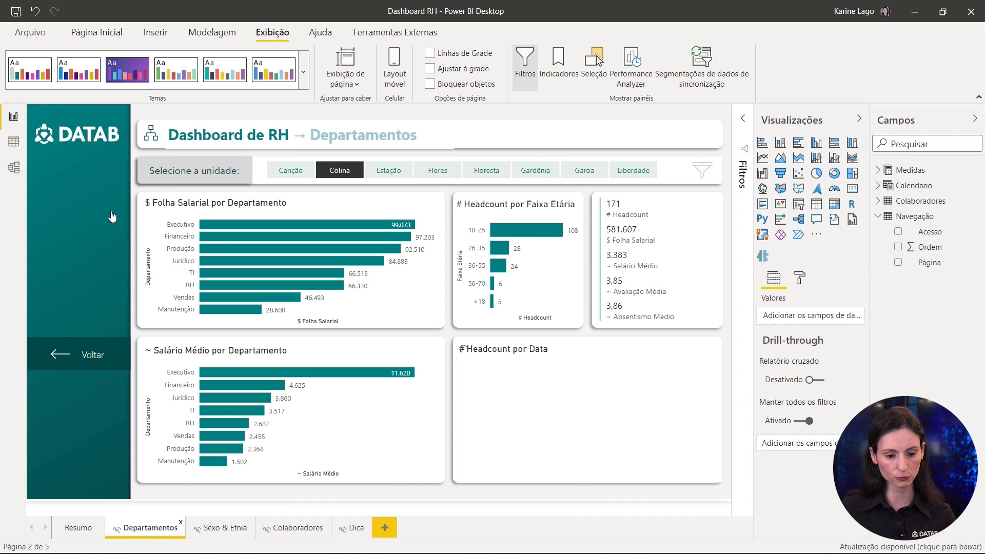
pyautogui.hotkey('ctrl', 'v')
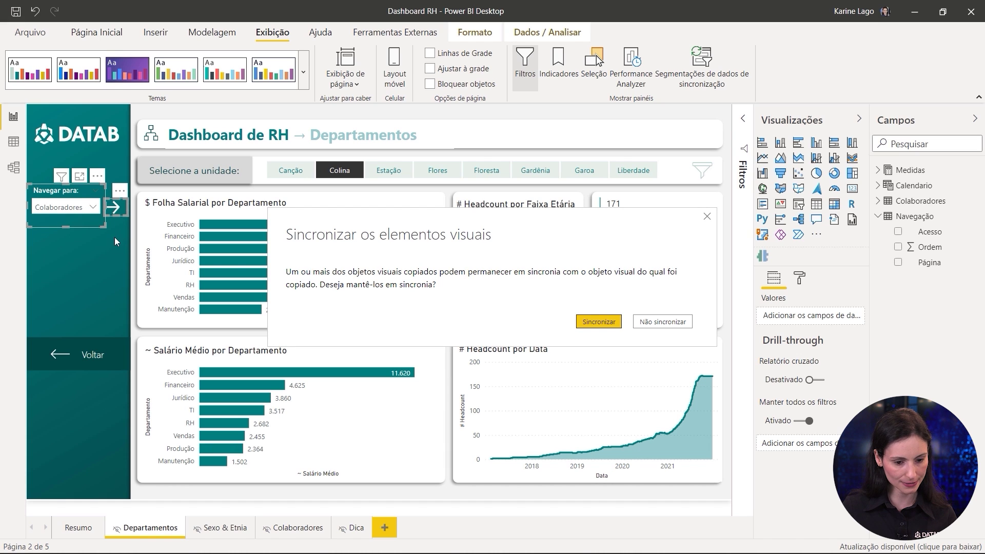
pyautogui.press('Return')
pyautogui.click(74, 209)
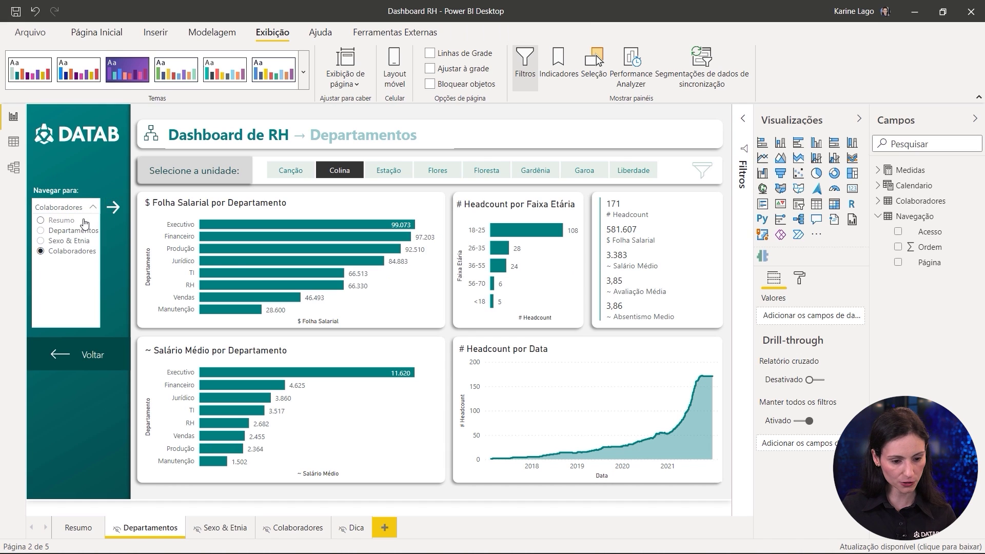
pyautogui.click(62, 223)
pyautogui.click(90, 261)
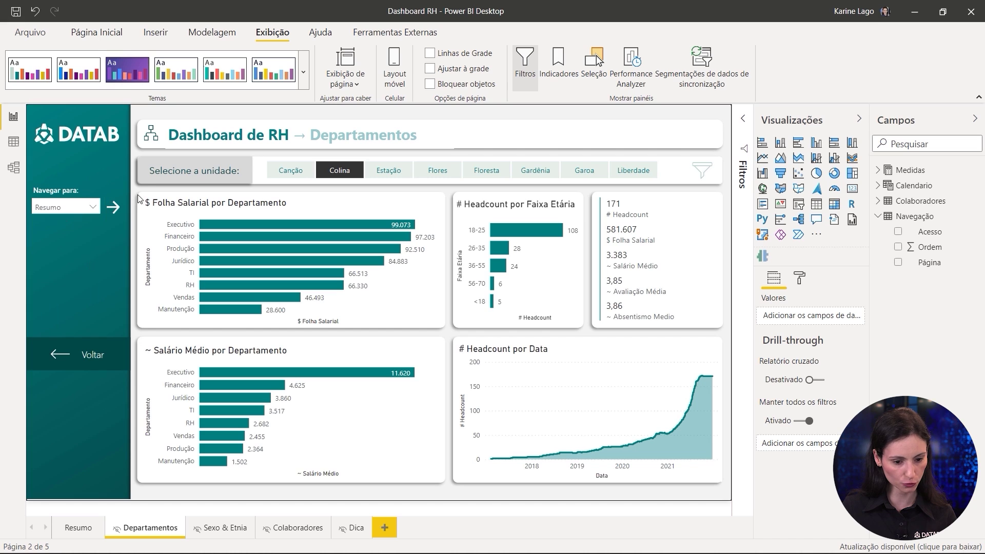
pyautogui.click(82, 215)
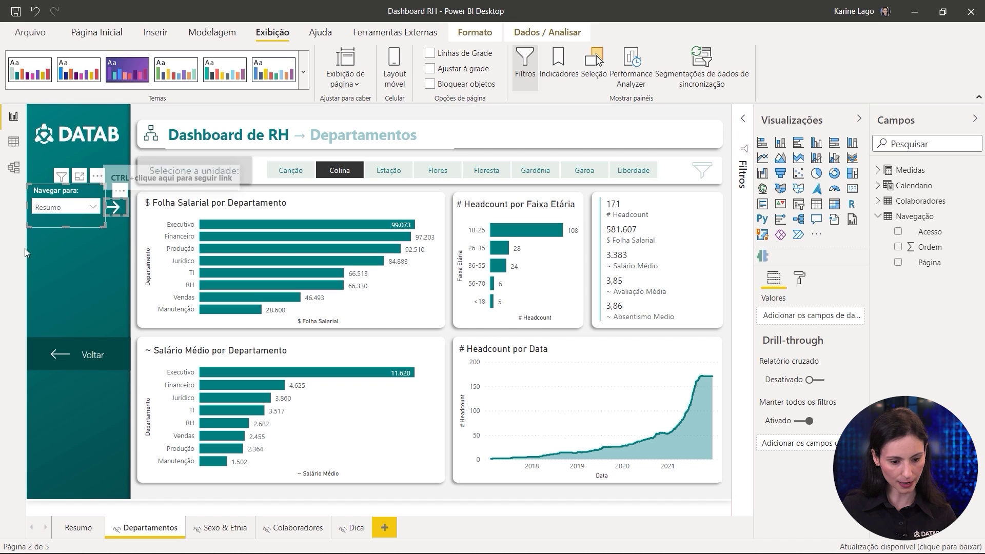
# Step: Paste the slicer and arrow unsynced onto the Sexo & Etnia and Colaboradores pages
pyautogui.click(202, 533)
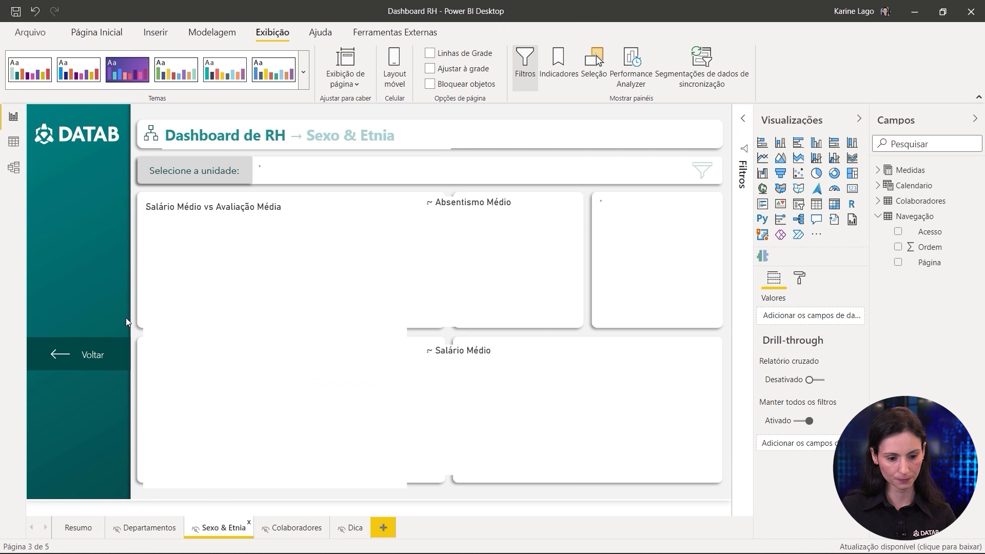
pyautogui.hotkey('ctrl', 'v')
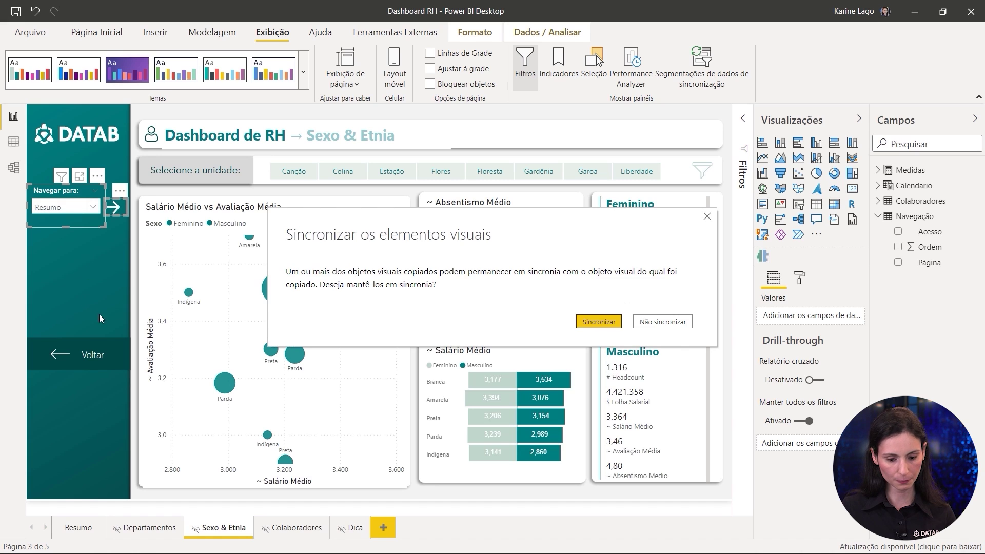
pyautogui.moveTo(434, 223); pyautogui.dragTo(380, 196)
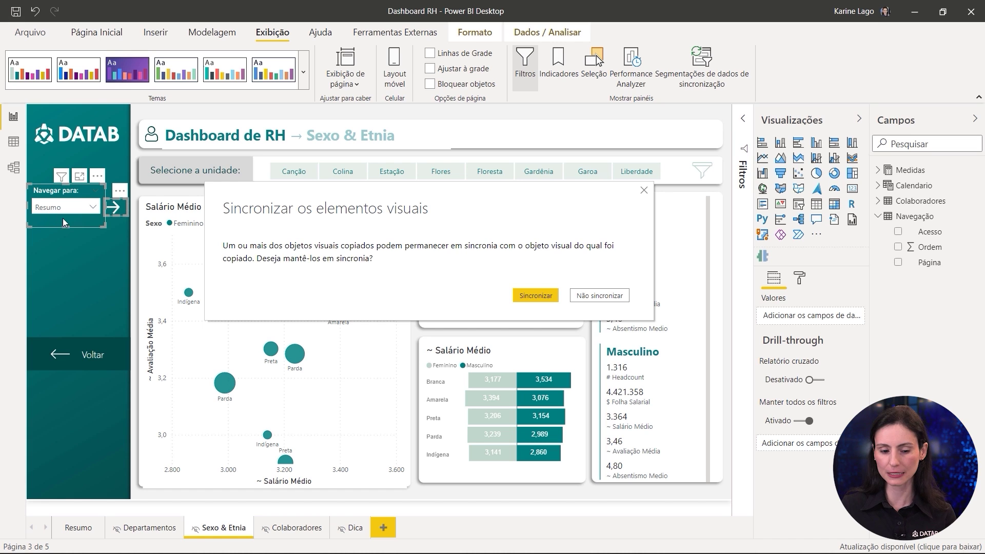
pyautogui.click(606, 300)
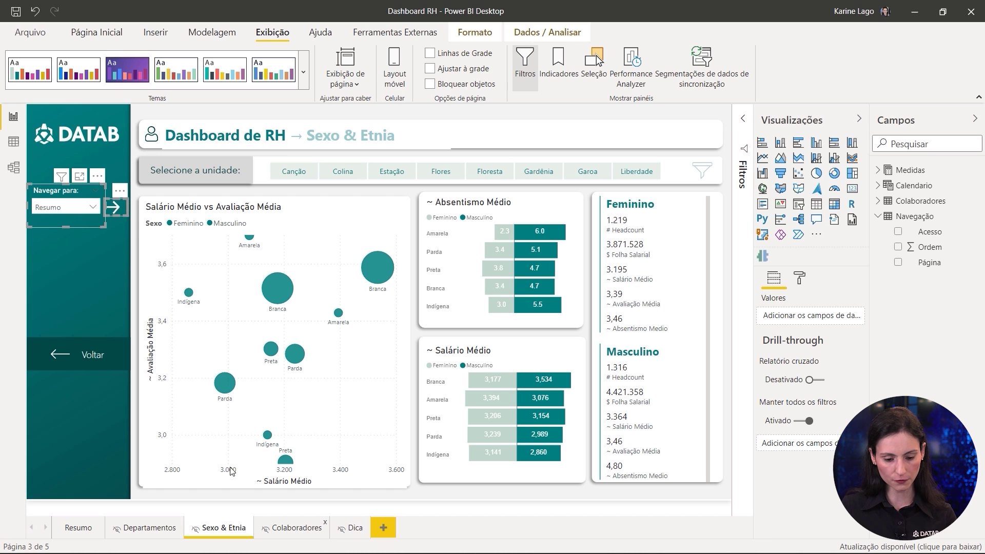
pyautogui.hotkey('ctrl', 'pagedown')
pyautogui.hotkey('ctrl', 'v')
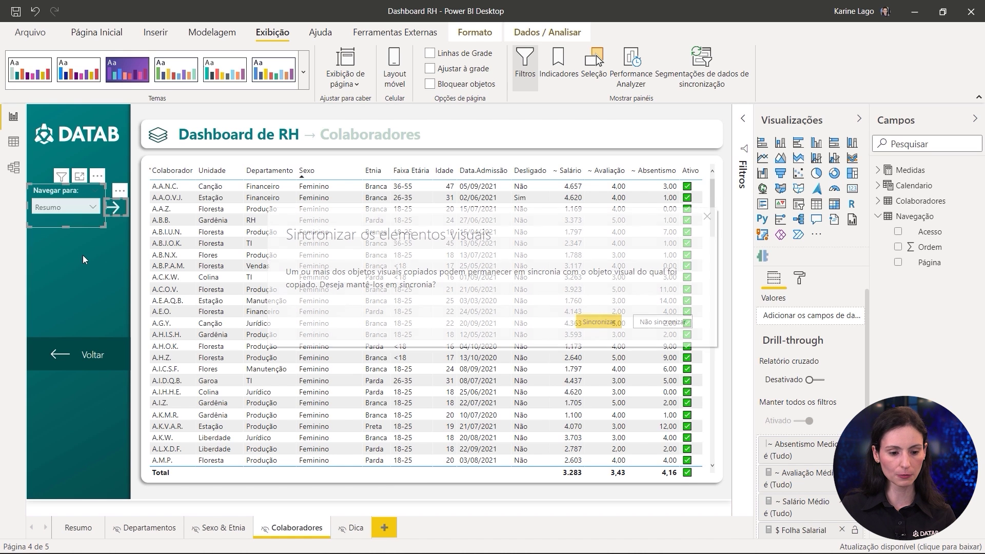
pyautogui.click(652, 322)
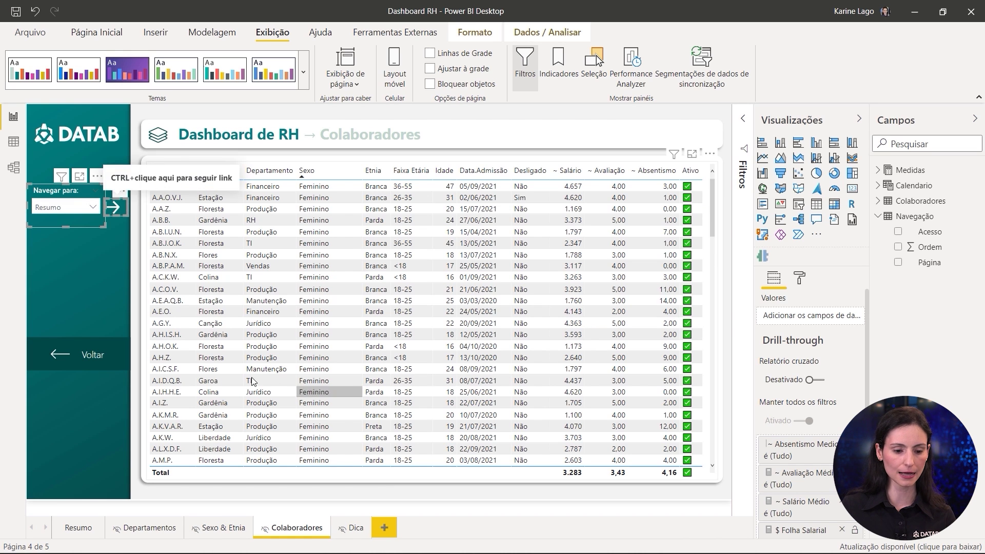
pyautogui.click(95, 302)
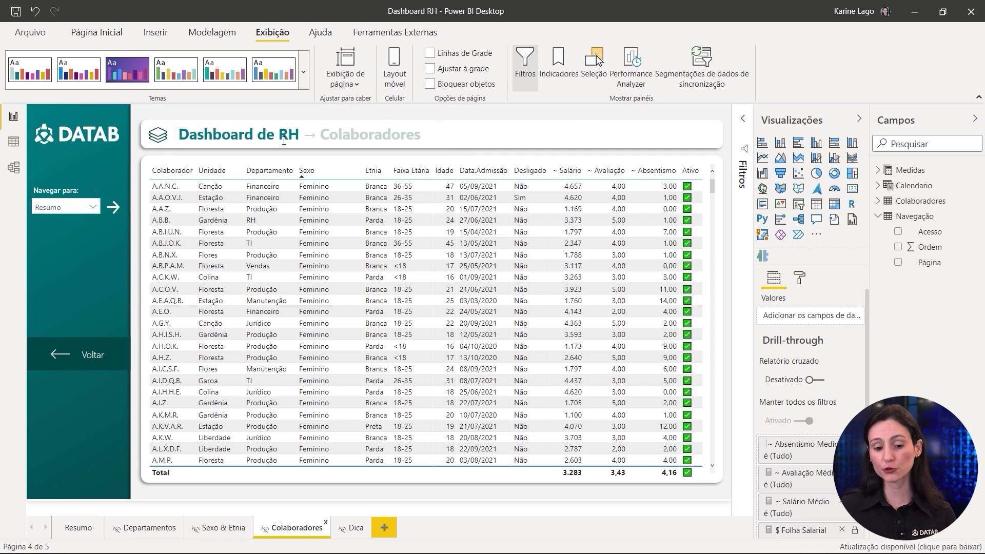
# Step: Follow the arrow from Colaboradores to Resumo and show the Modelagem ribbon
pyautogui.keyDown('ctrl'); pyautogui.click(114, 209); pyautogui.keyUp('ctrl')
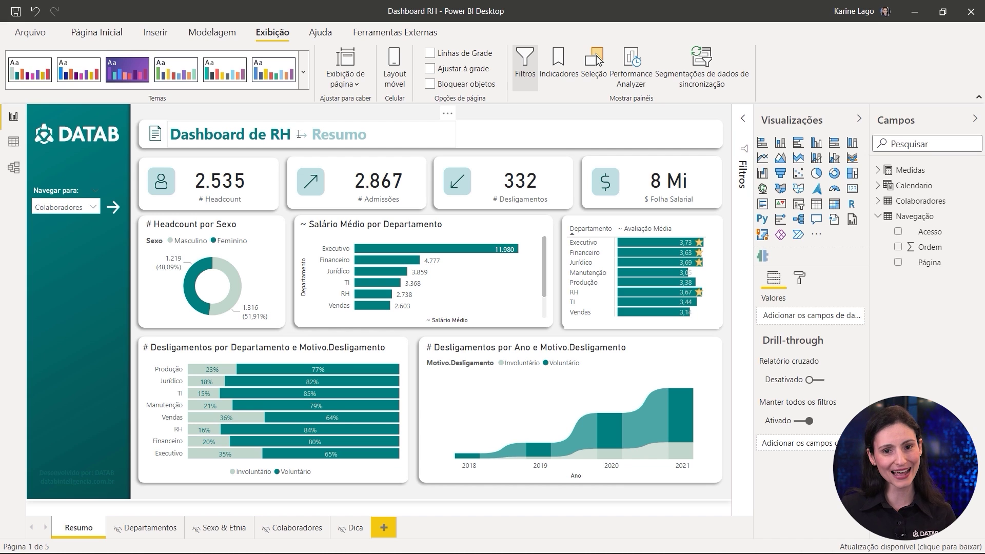
pyautogui.click(212, 32)
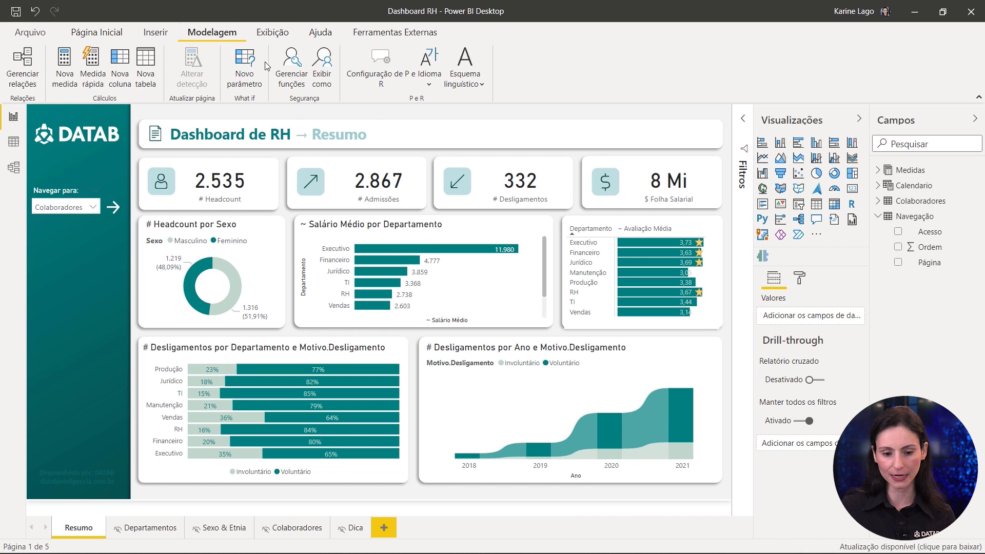
# Step: Create a new security role named after the first user
pyautogui.click(292, 69)
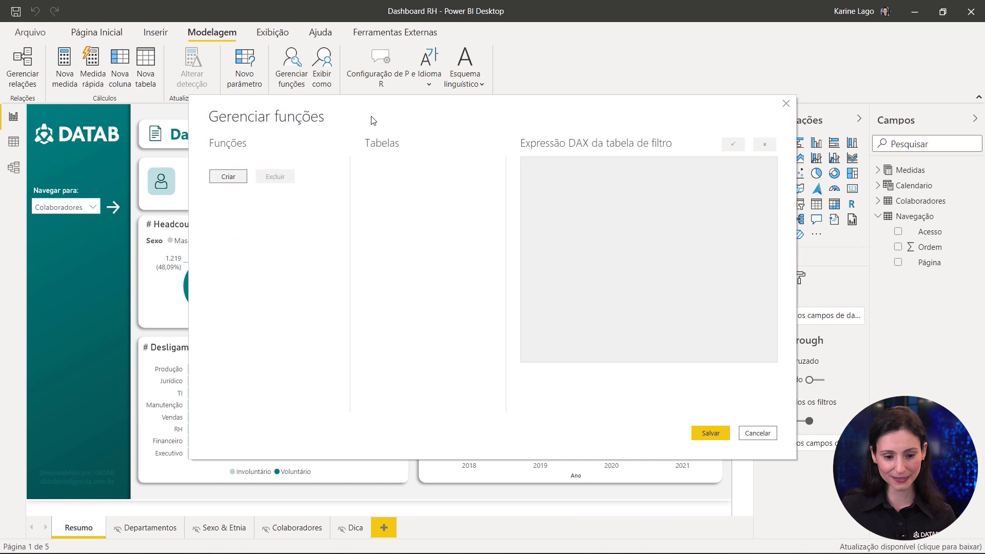
pyautogui.click(229, 176)
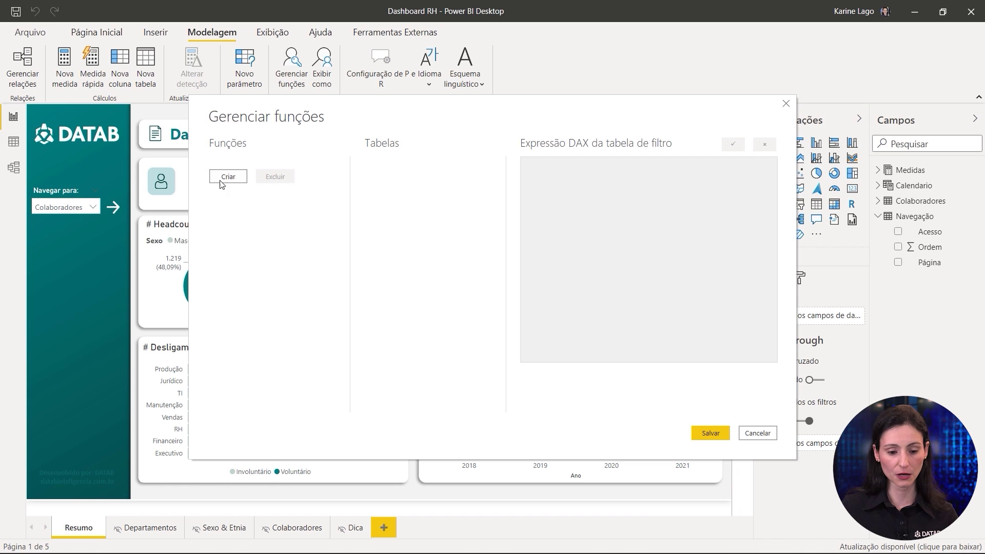
pyautogui.write('Laennder')
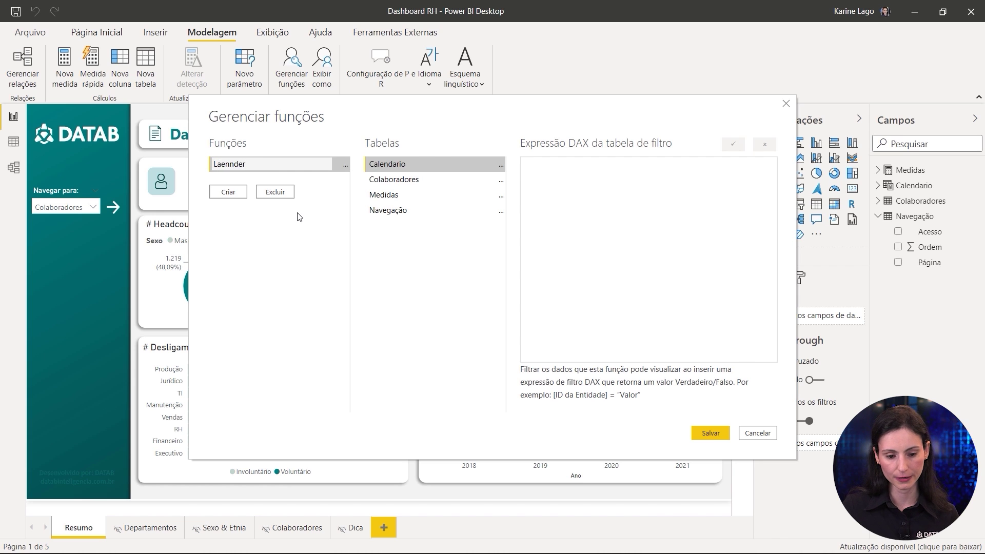
pyautogui.press('Return')
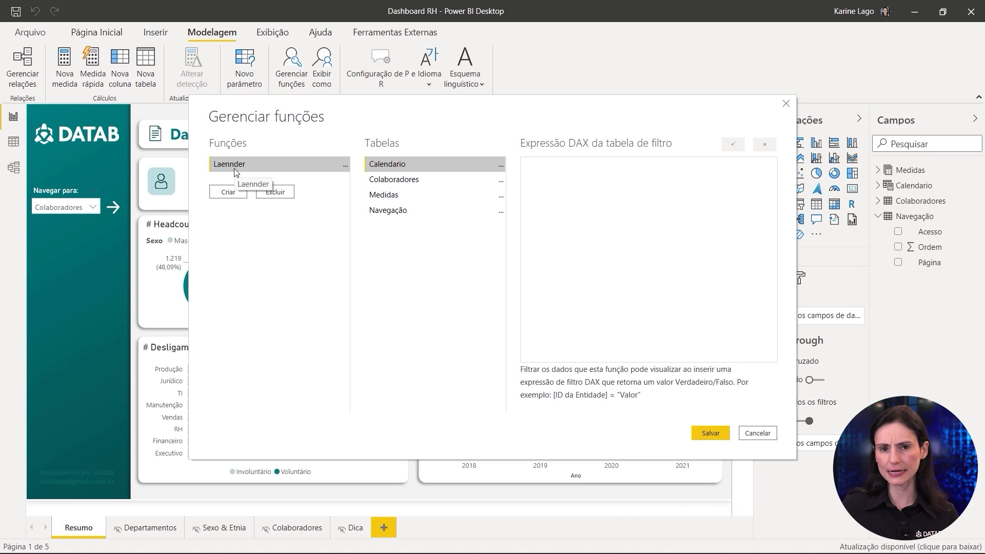
# Step: Filter the Navegação table so [Acesso] equals the first user's name
pyautogui.click(400, 213)
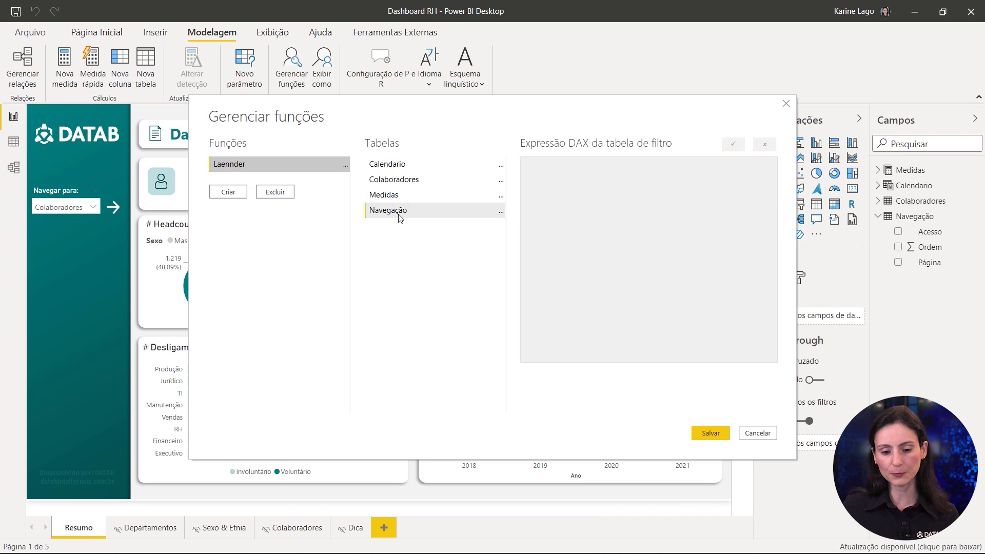
pyautogui.click(500, 213)
pyautogui.moveTo(543, 218)
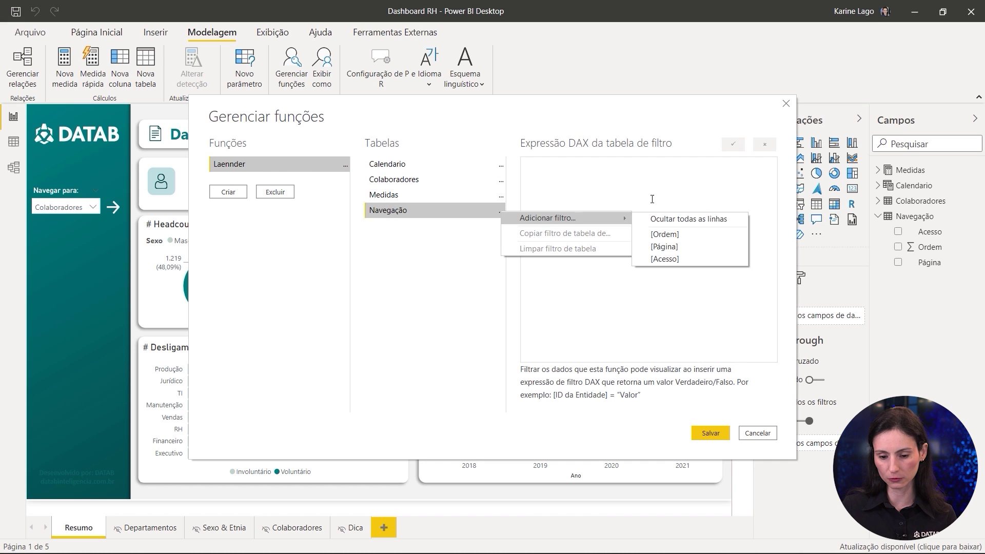
pyautogui.click(667, 259)
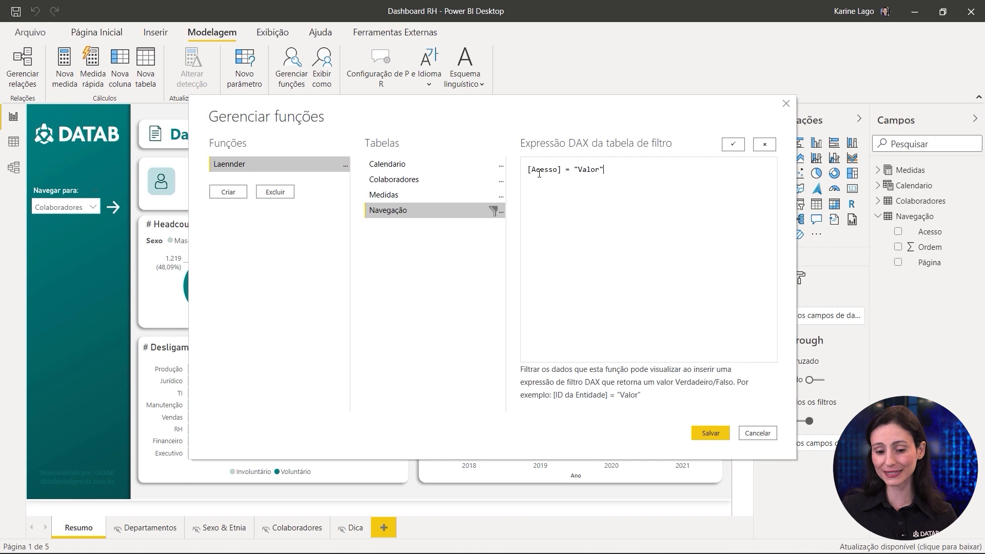
pyautogui.doubleClick(595, 168)
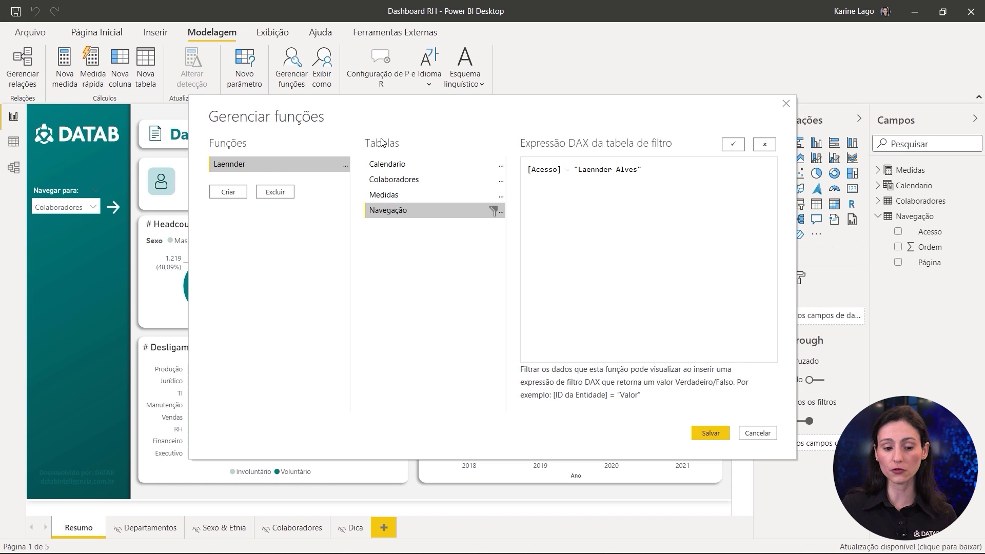
pyautogui.click(231, 192)
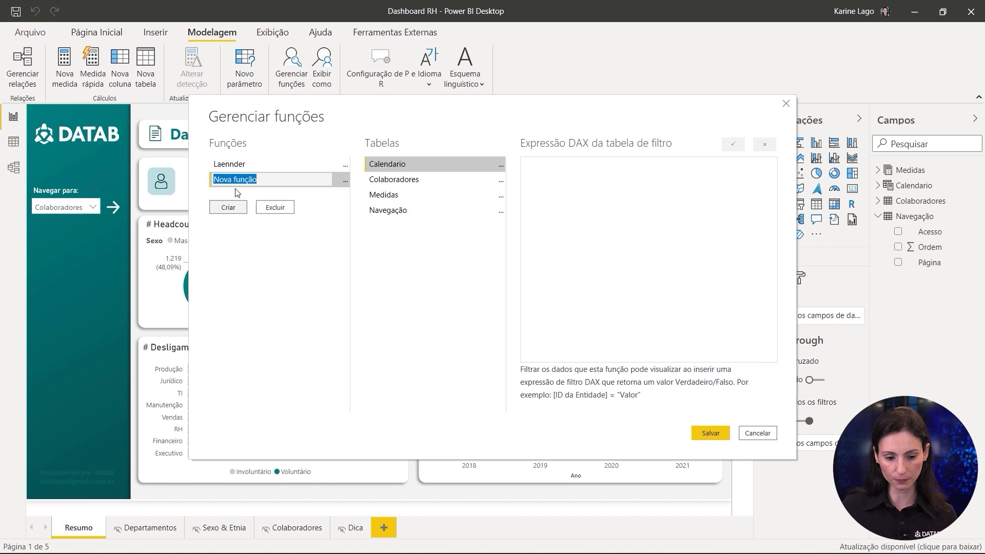
# Step: Name the second role after another user, filter Navegação's Acesso to that name, and save
pyautogui.write('Karine')
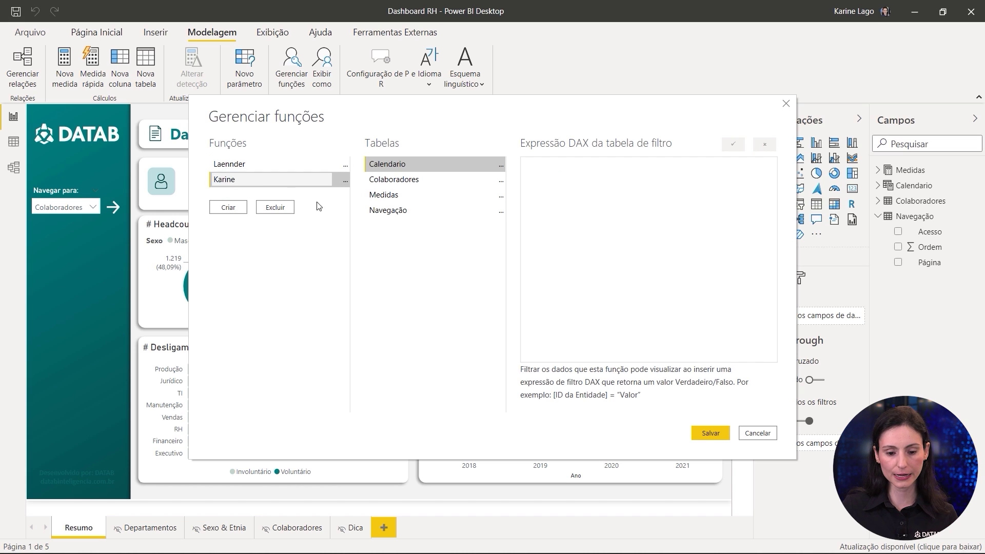
pyautogui.press('Return')
pyautogui.click(458, 211)
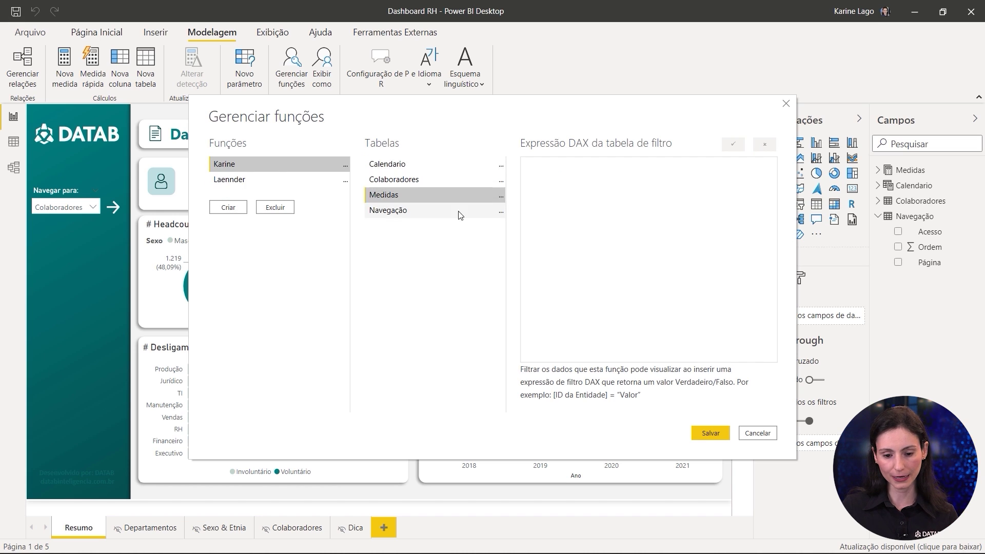
pyautogui.click(501, 211)
pyautogui.moveTo(559, 219)
pyautogui.click(672, 259)
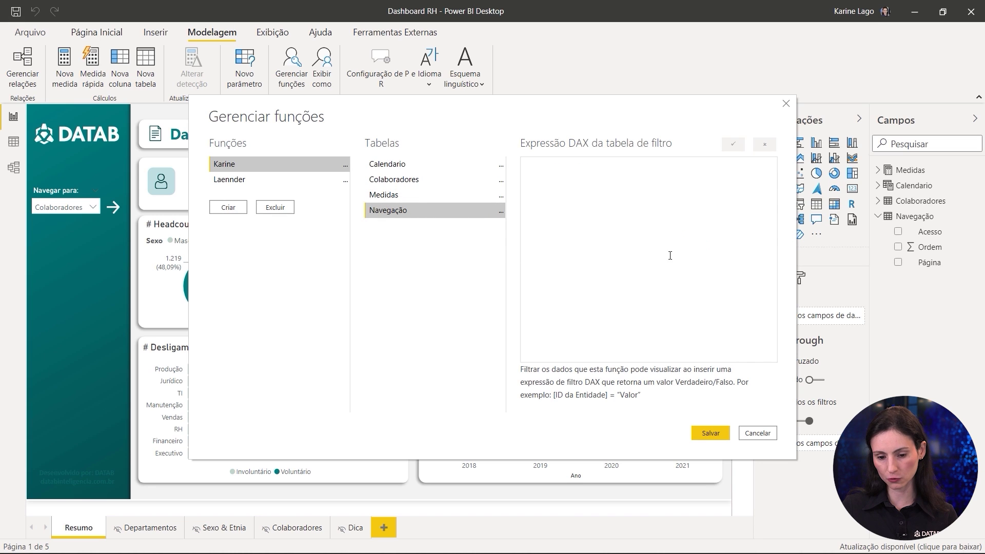
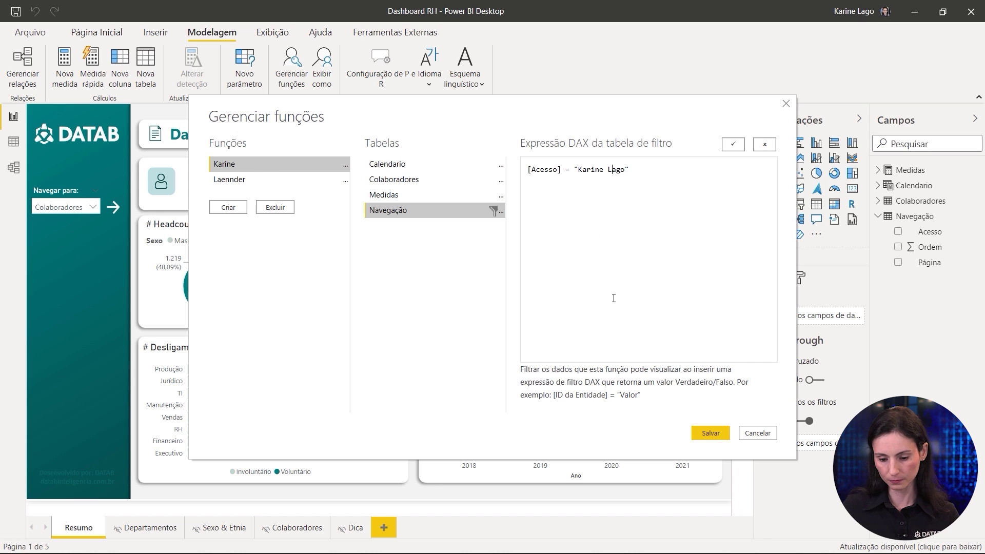
pyautogui.click(717, 434)
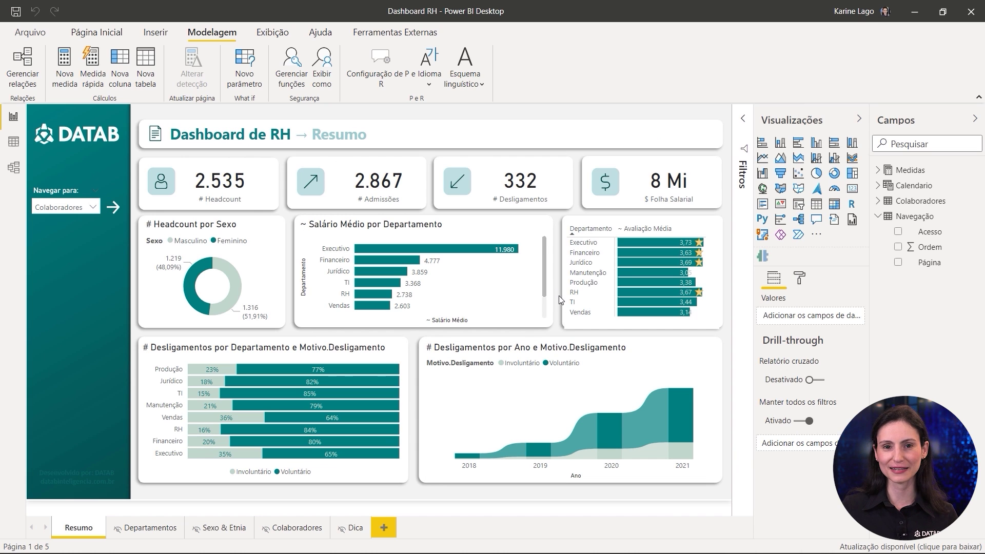
# Step: Preview as the first role, navigate to Departamentos via slicer and arrow, then stop viewing
pyautogui.click(323, 66)
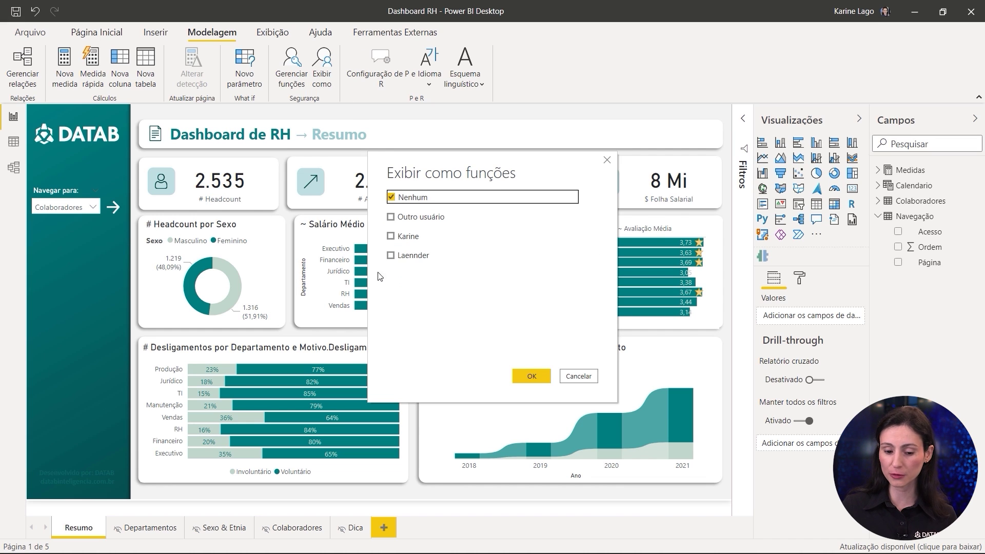
pyautogui.click(413, 235)
pyautogui.click(532, 376)
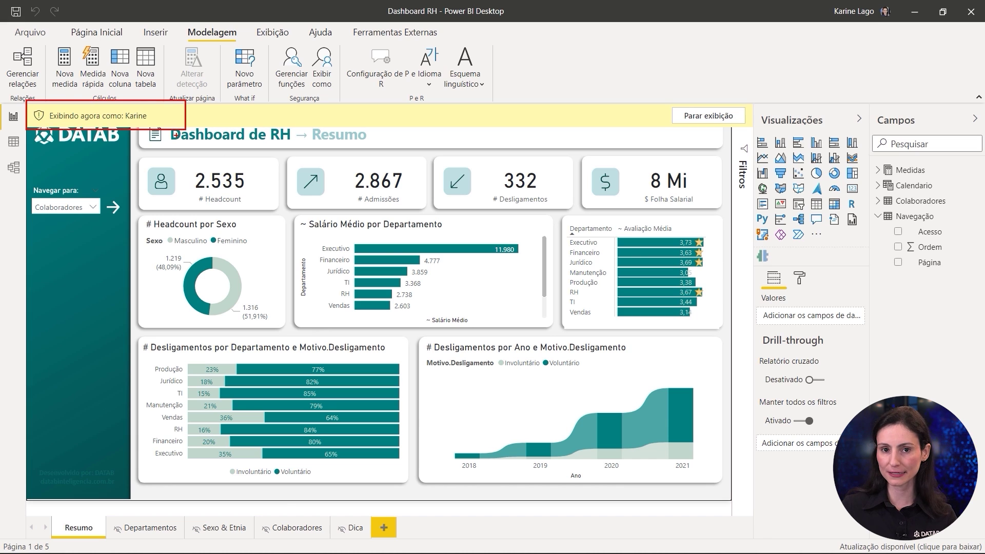
pyautogui.click(76, 210)
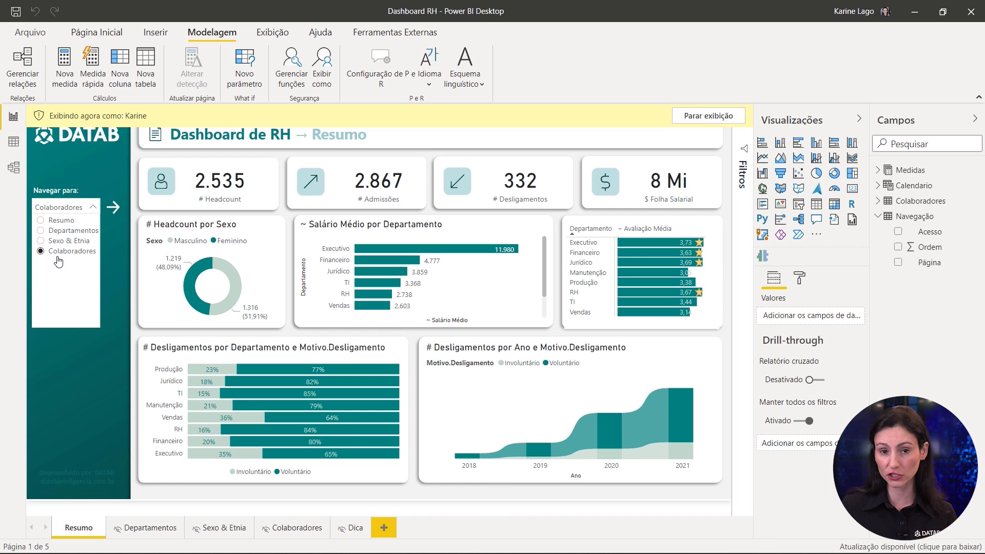
pyautogui.click(63, 232)
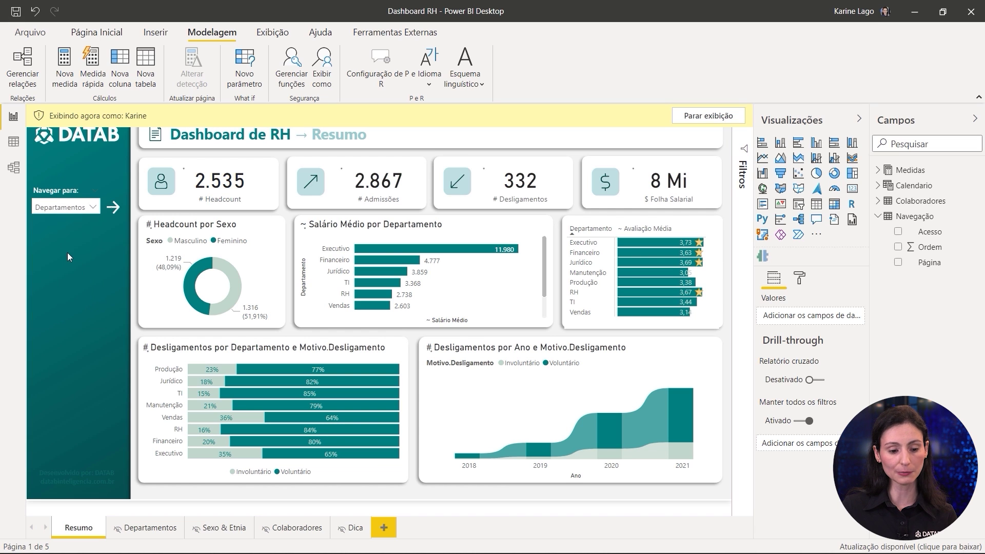
pyautogui.keyDown('ctrl'); pyautogui.click(113, 210); pyautogui.keyUp('ctrl')
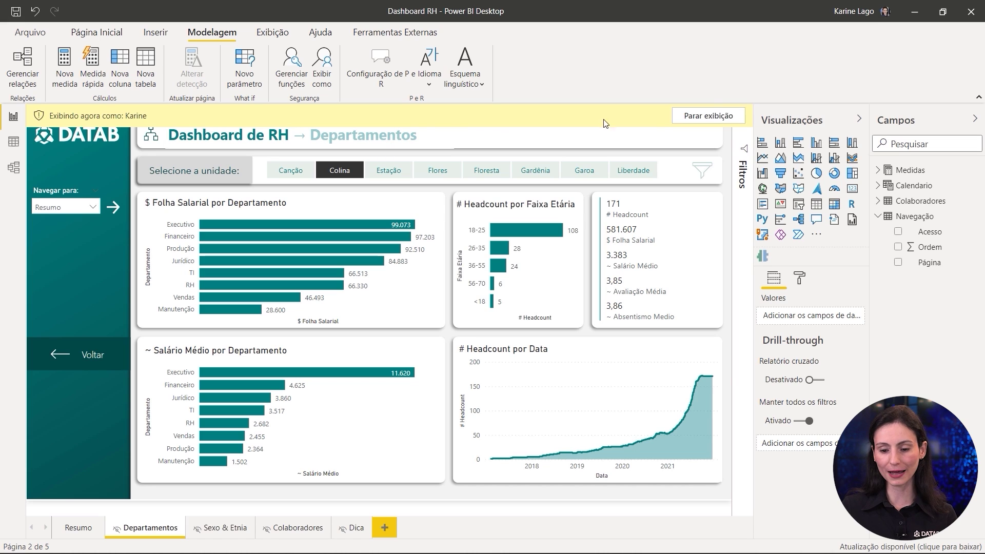
pyautogui.click(708, 115)
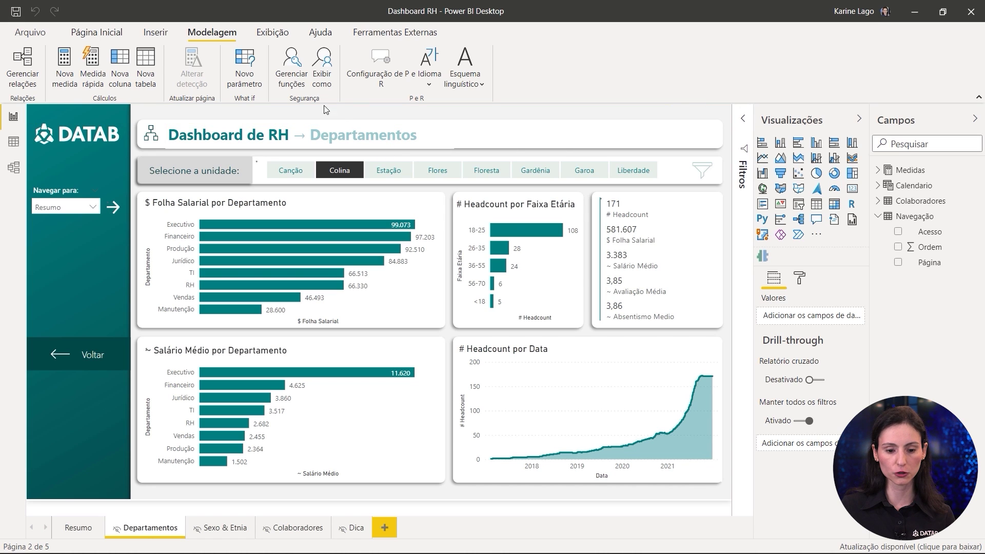
# Step: Preview as the second role, check its shorter page list, go to Resumo, and stop viewing
pyautogui.click(325, 82)
pyautogui.click(413, 255)
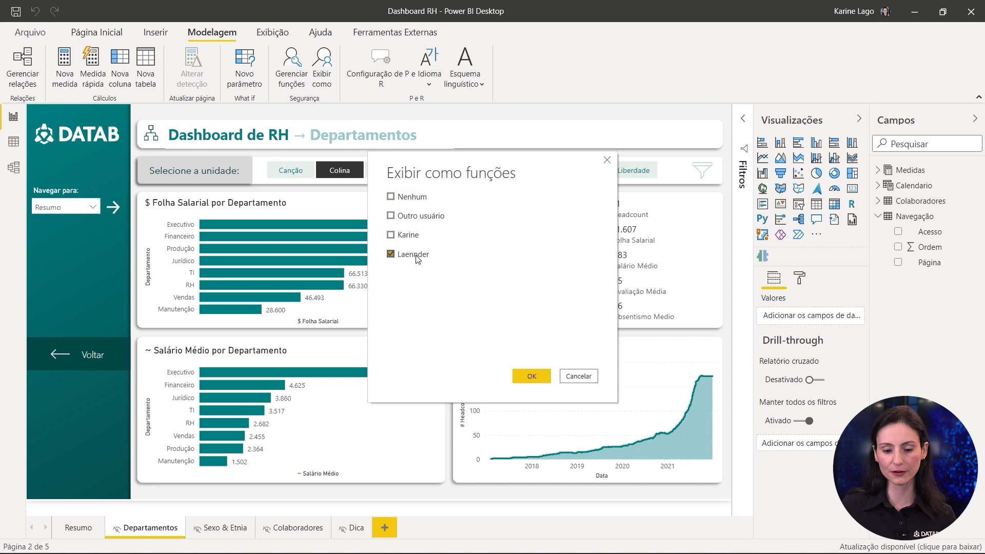
pyautogui.click(532, 376)
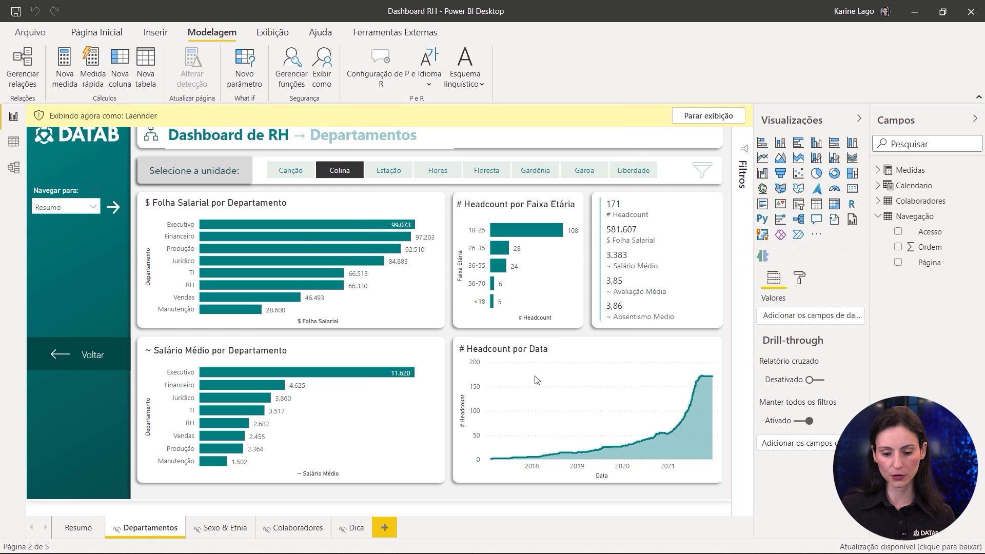
pyautogui.click(93, 209)
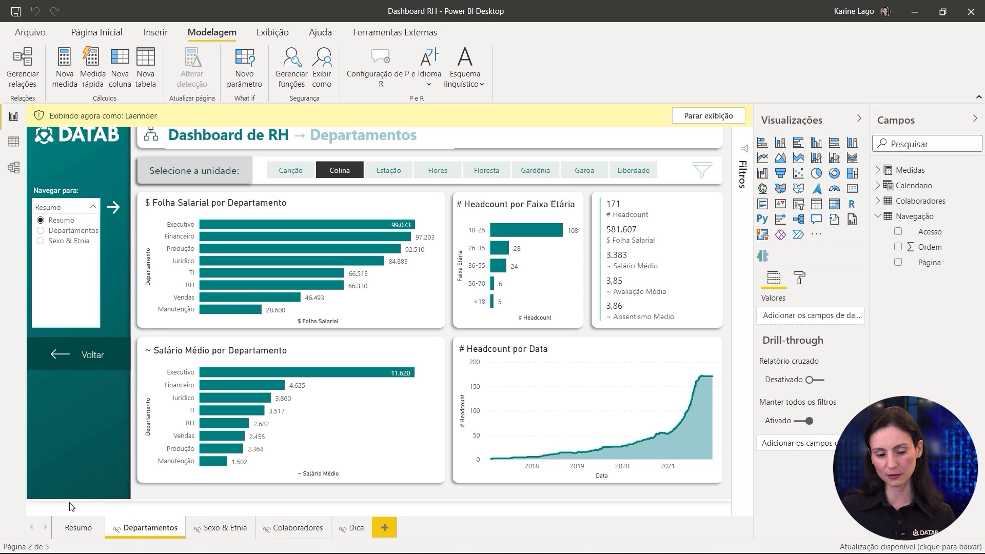
pyautogui.click(145, 531)
pyautogui.rightClick(145, 531)
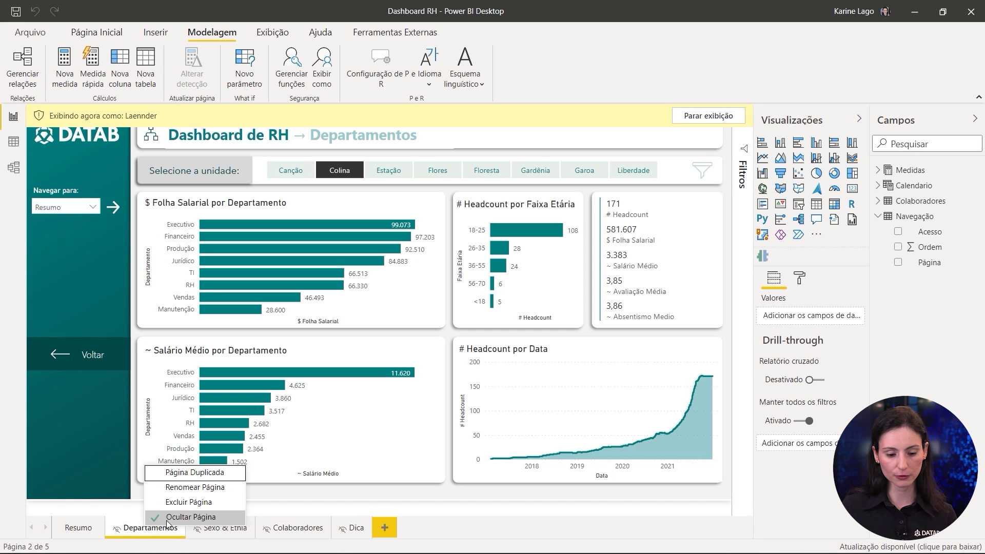
pyautogui.click(86, 534)
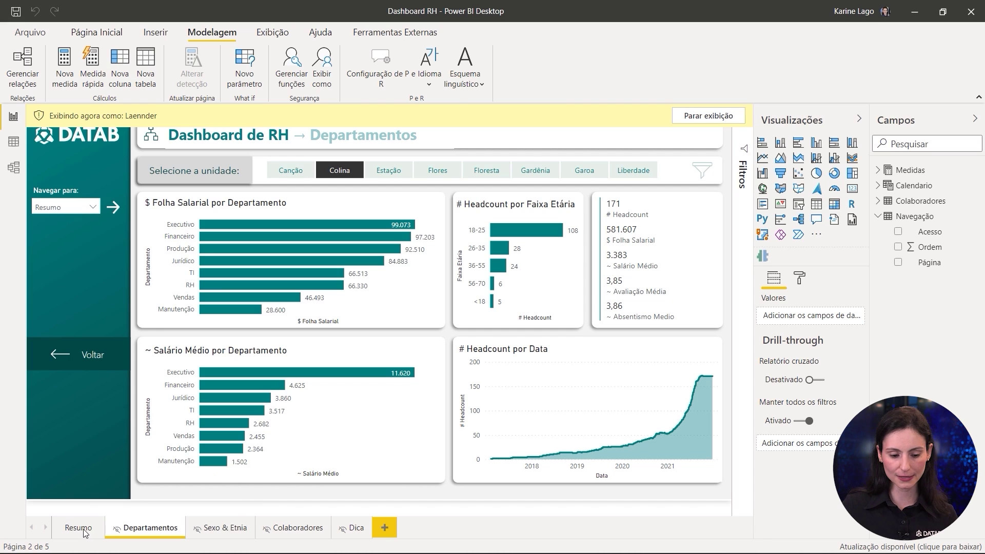
pyautogui.click(85, 534)
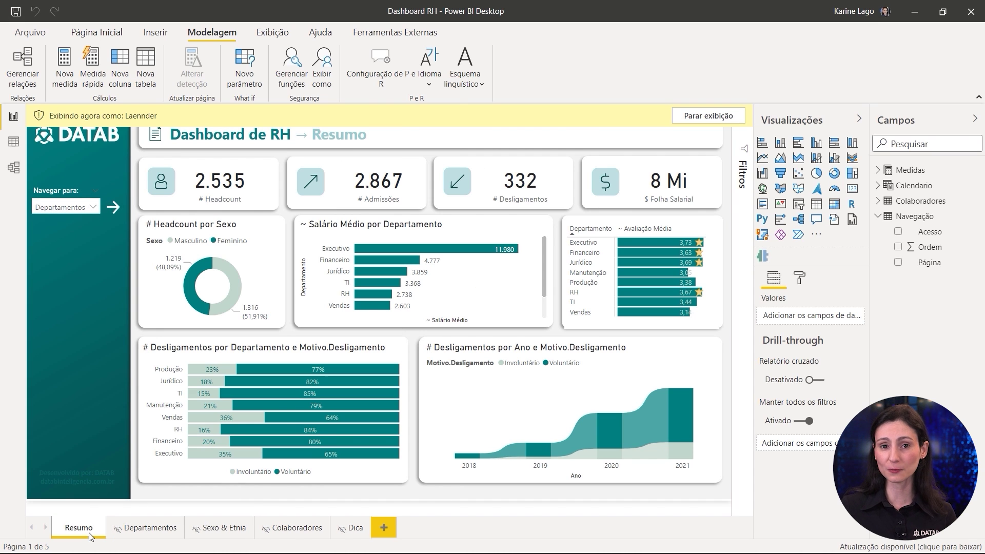
pyautogui.click(709, 116)
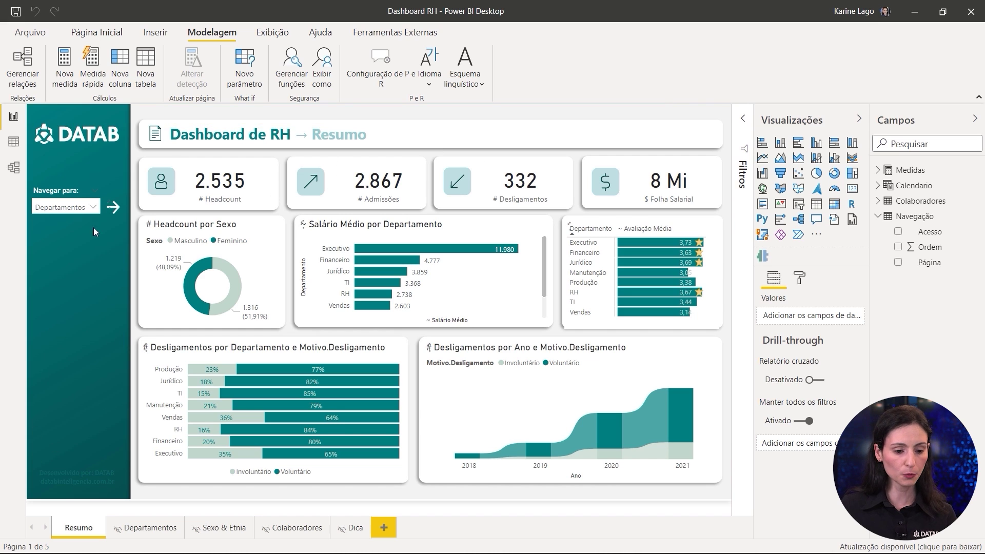
# Step: Save Dashboard RH.pbix and publish it to the PBI - Lab workspace
pyautogui.click(106, 33)
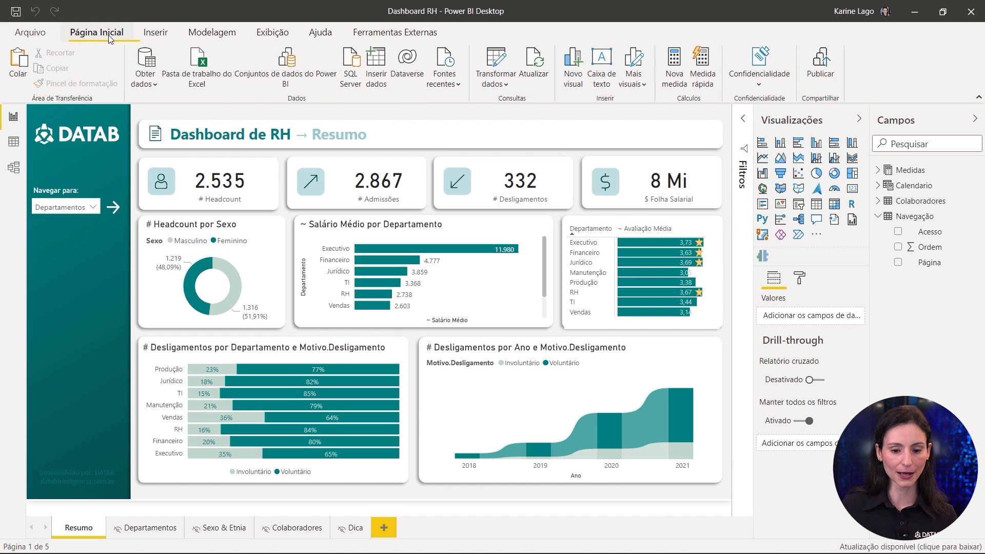
pyautogui.click(823, 64)
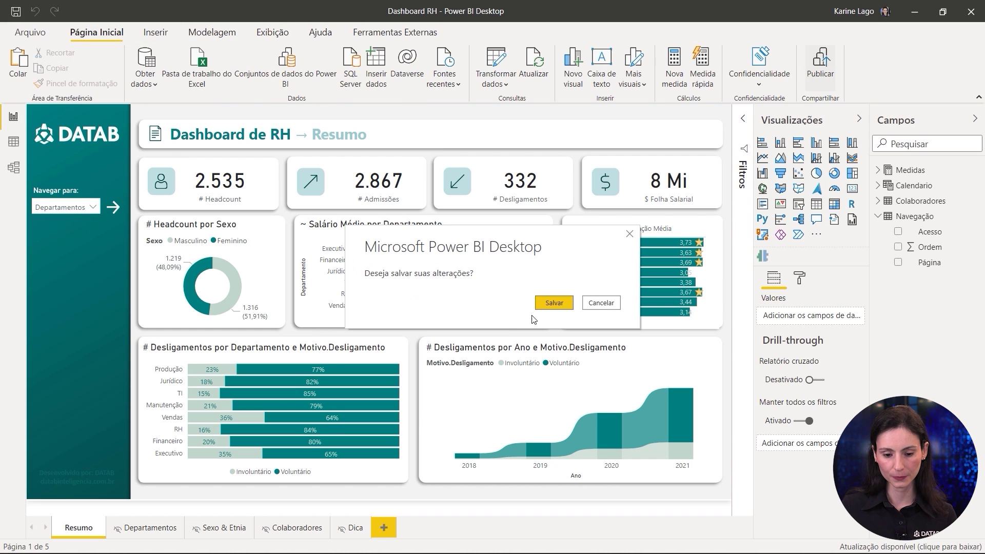
pyautogui.click(553, 302)
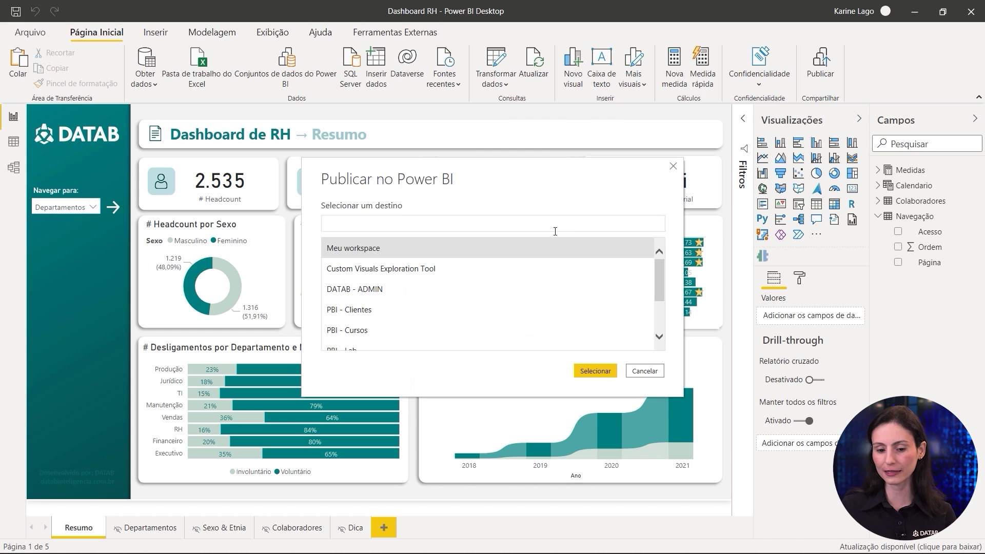
pyautogui.scroll(-1, 370, 334)
pyautogui.click(369, 334)
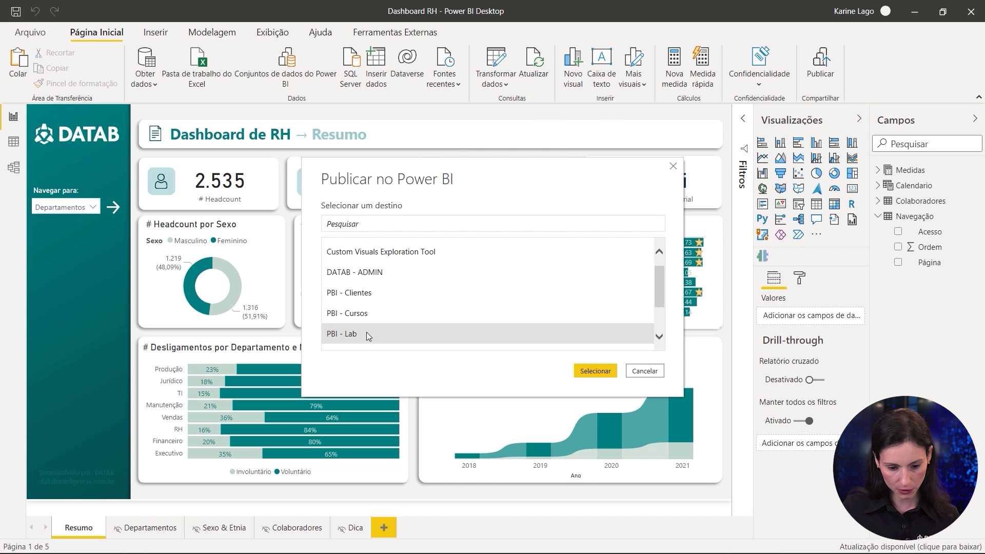
pyautogui.click(596, 373)
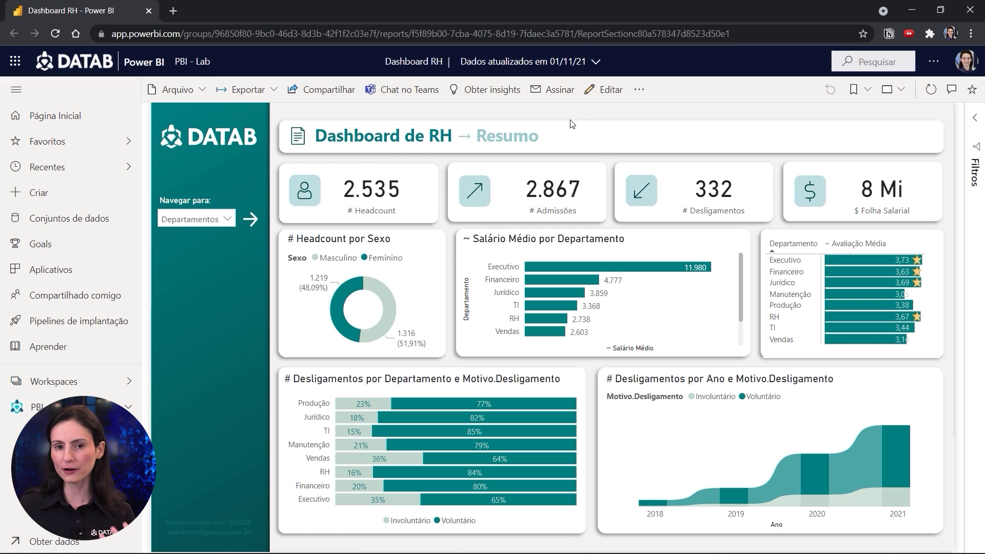
# Step: Open the Dashboard RH dataset's Security page from the published report's related content
pyautogui.click(640, 92)
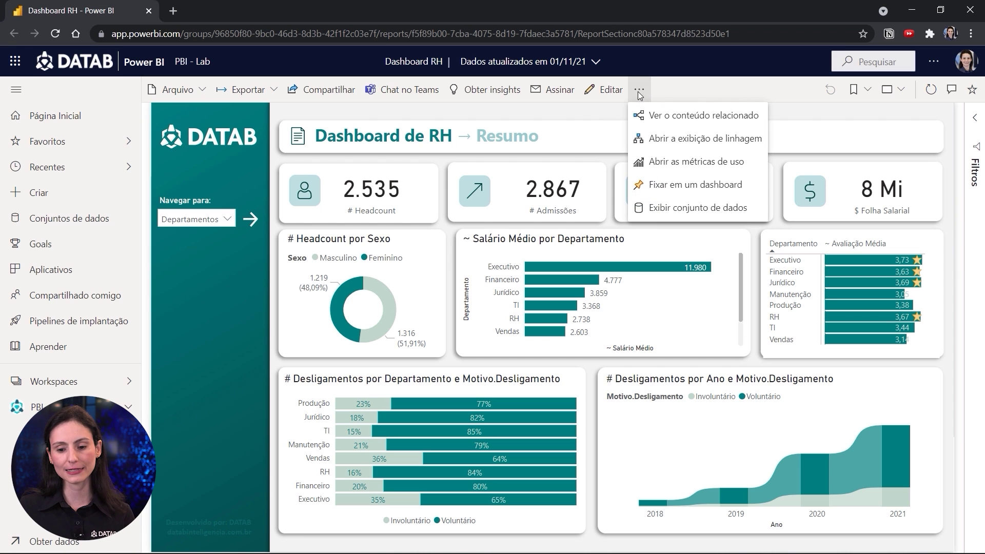
pyautogui.click(689, 126)
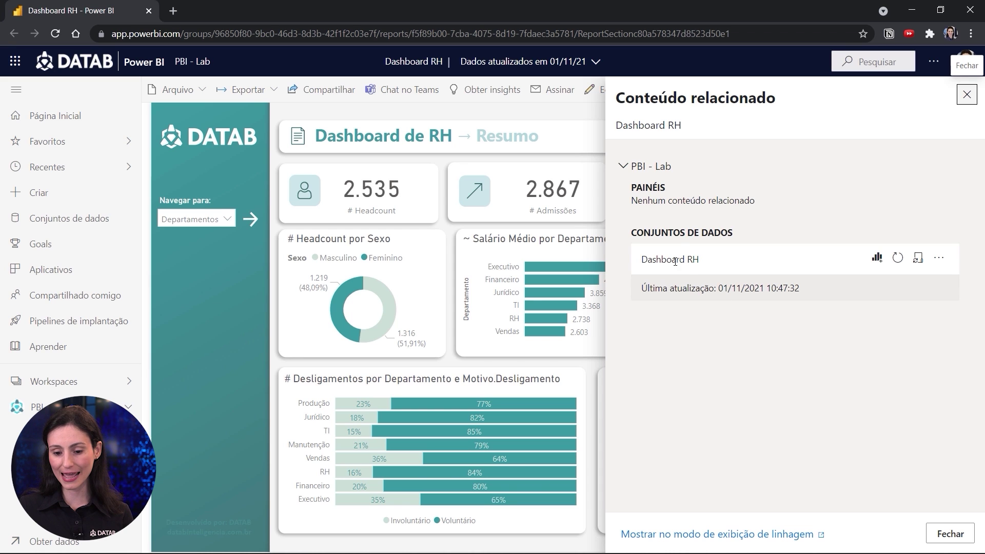
pyautogui.click(940, 257)
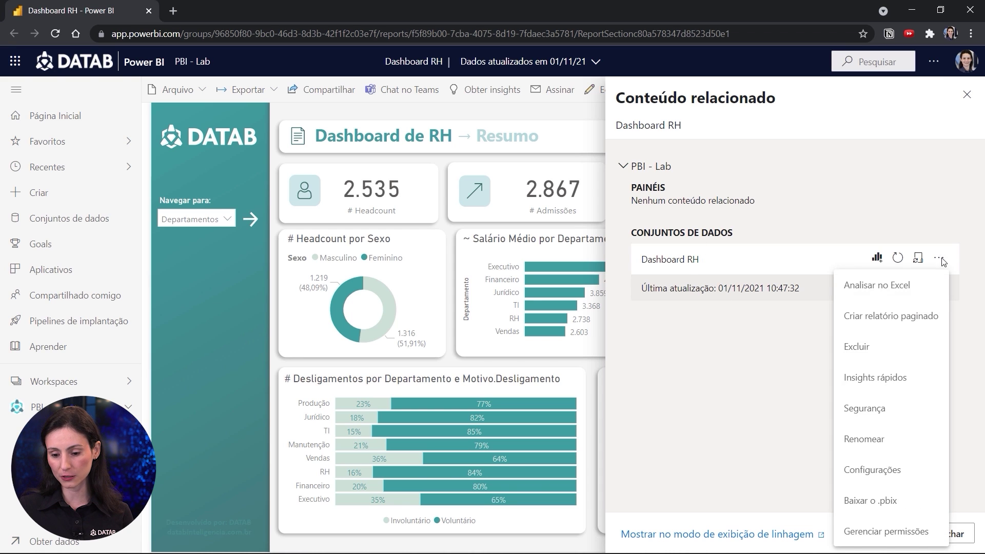
pyautogui.click(888, 413)
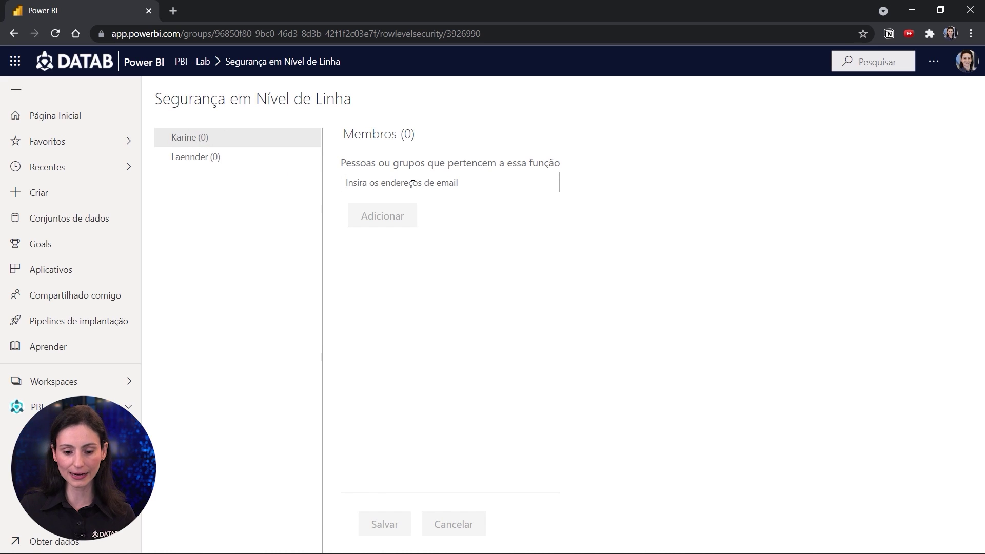
# Step: Add the matching user account to the first RLS role and save it
pyautogui.write('karine')
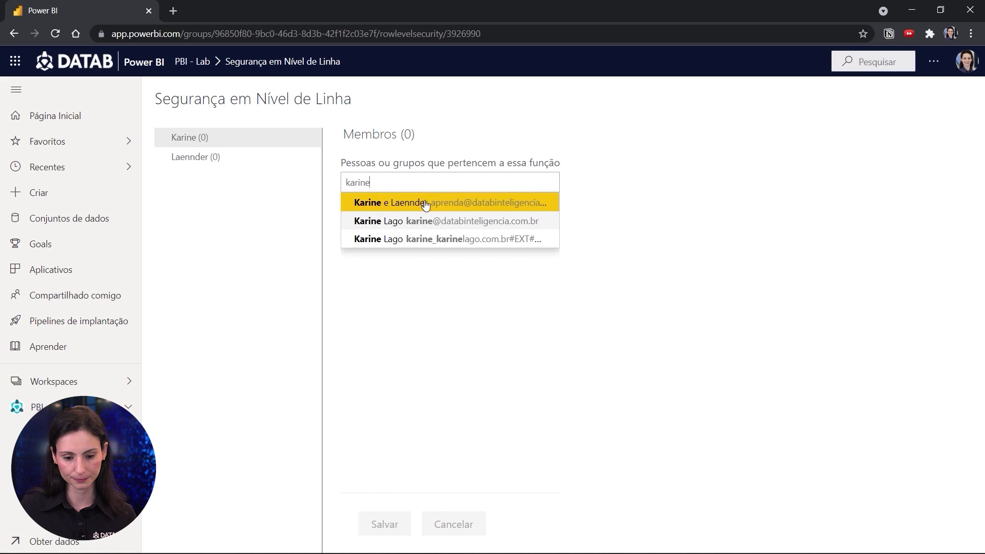
pyautogui.click(411, 223)
pyautogui.click(378, 216)
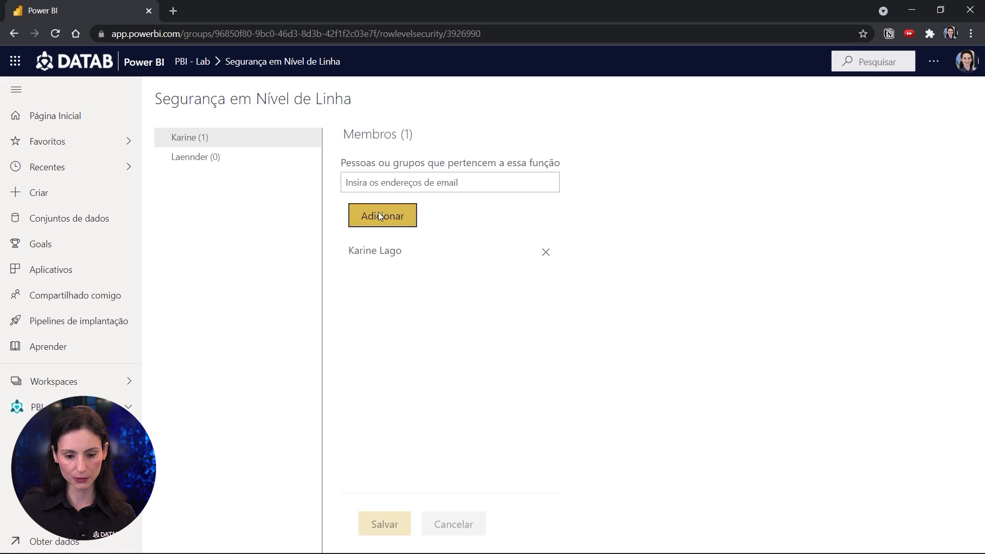
pyautogui.click(380, 523)
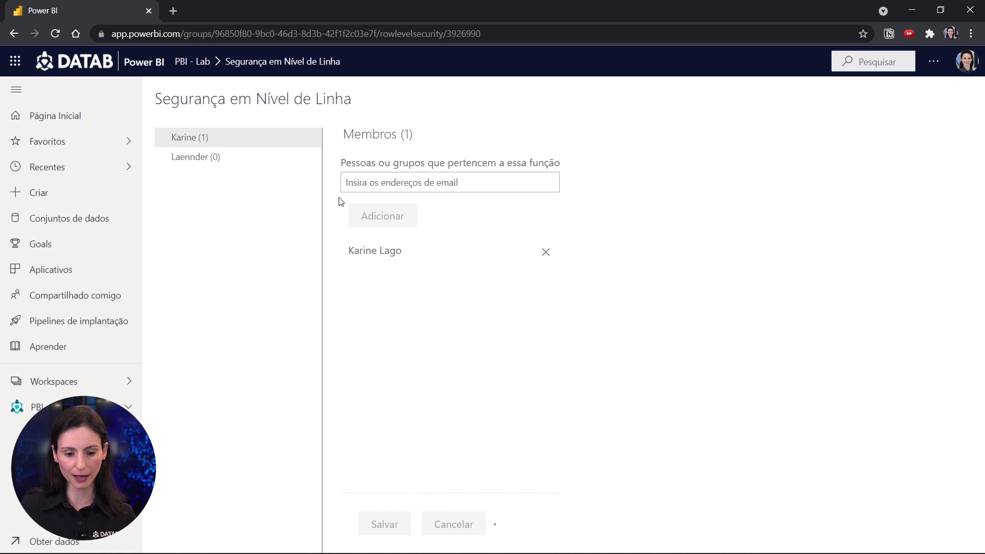
# Step: Assign the second user's account to the second RLS role and save
pyautogui.click(216, 157)
pyautogui.click(534, 322)
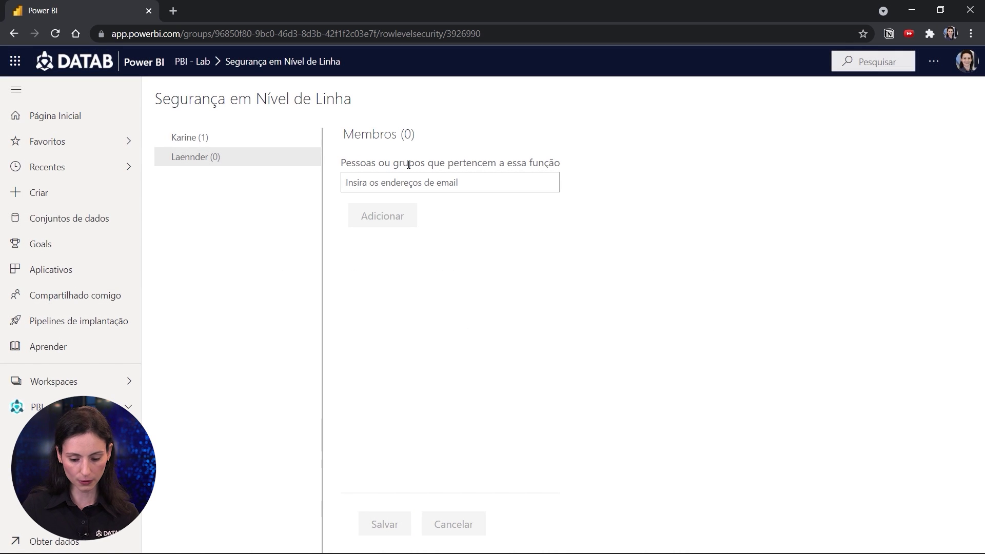
pyautogui.click(409, 182)
pyautogui.write('lae')
pyautogui.click(411, 201)
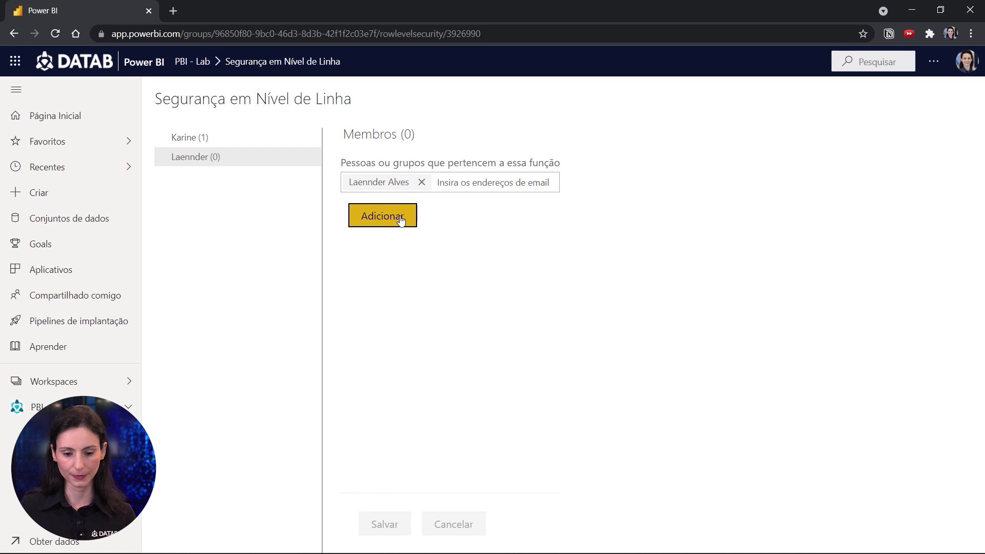
pyautogui.click(401, 219)
pyautogui.click(385, 522)
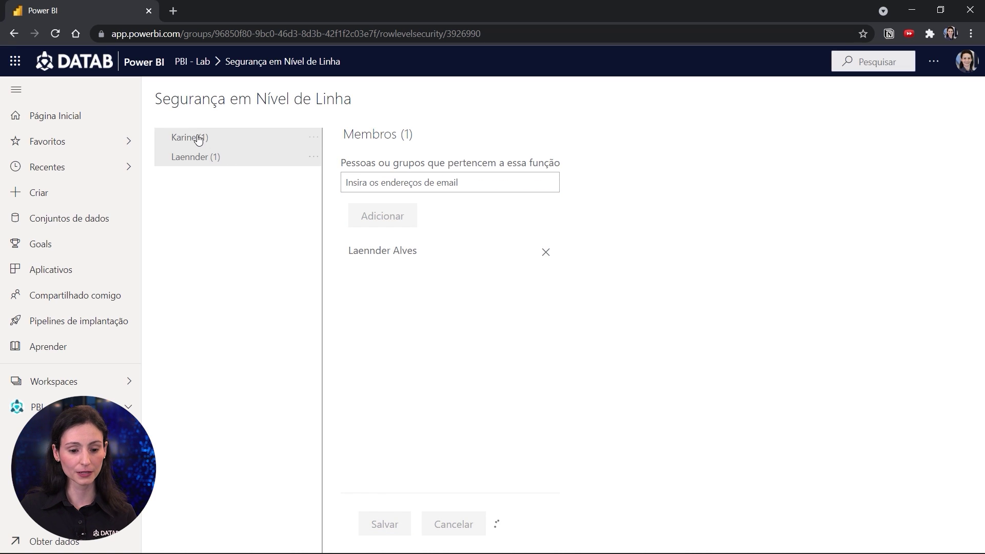